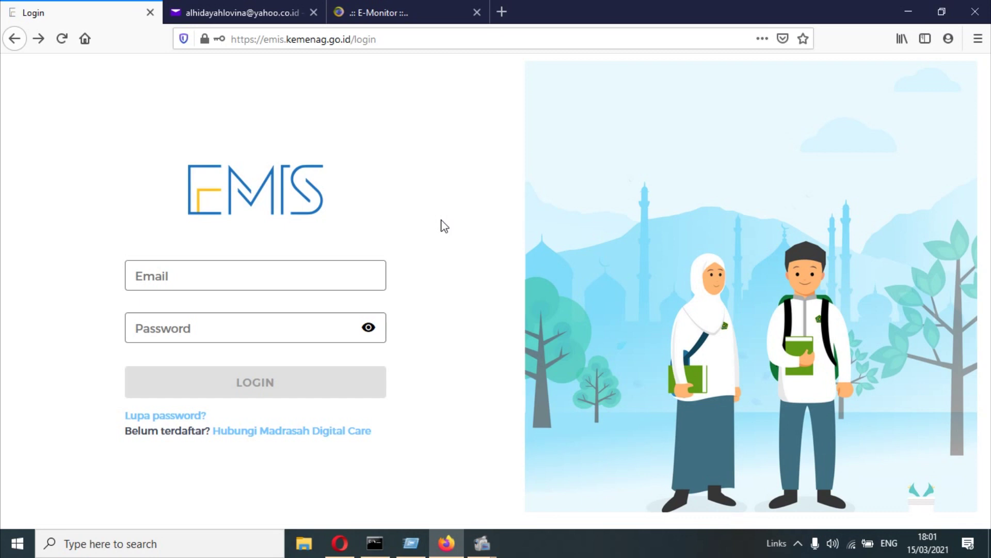
- Enter the operator's Gmail address in the EMIS login Email field, fixing the mistyped domain
click(319, 282)
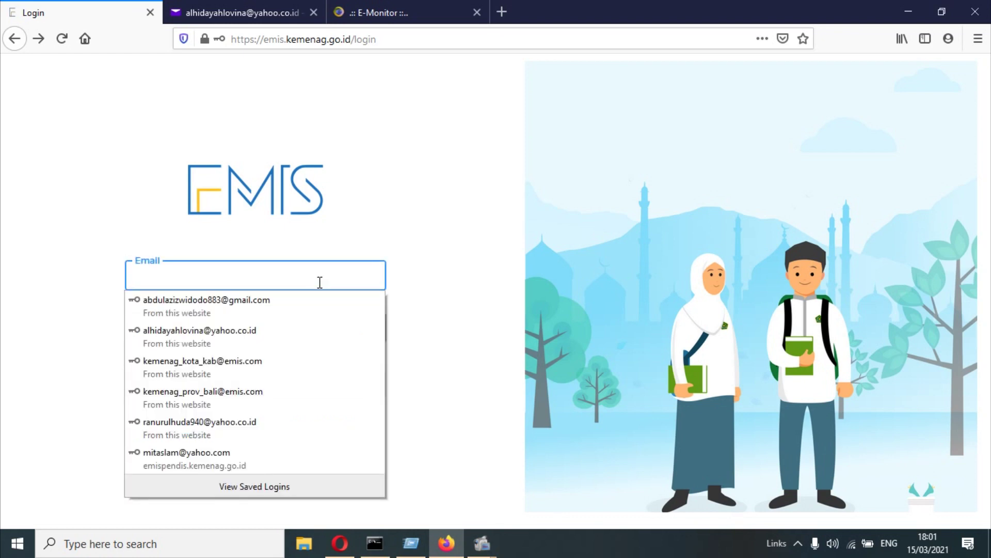
click(392, 241)
click(355, 262)
click(378, 221)
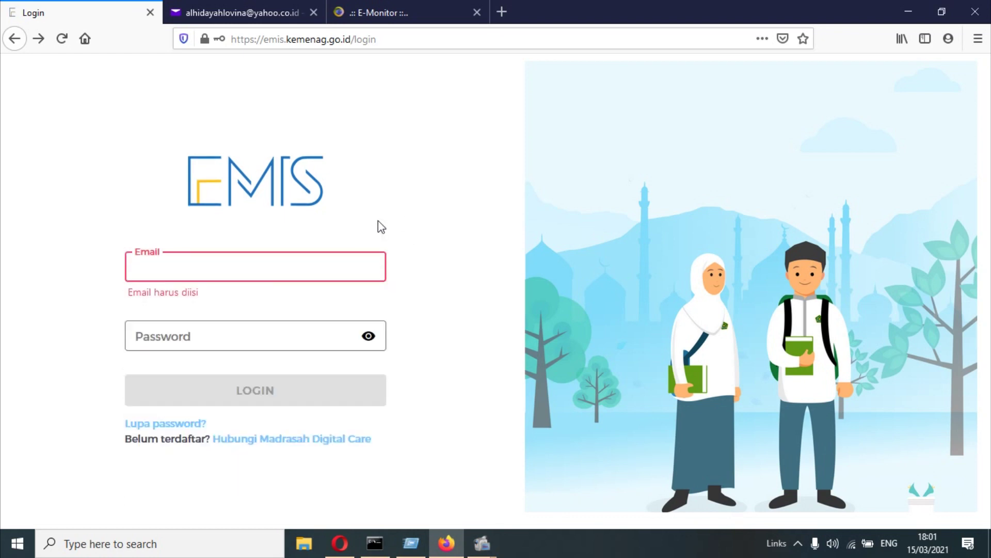
click(338, 259)
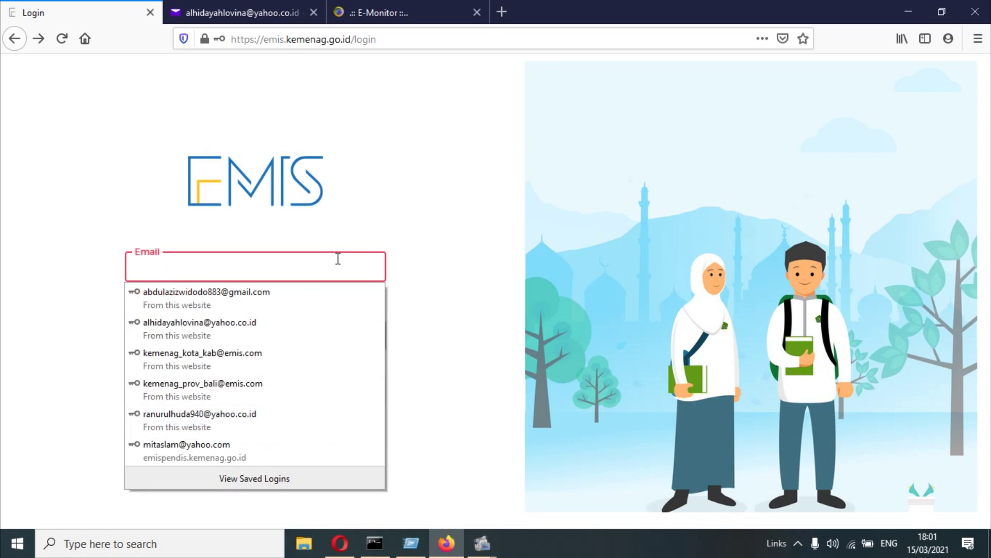
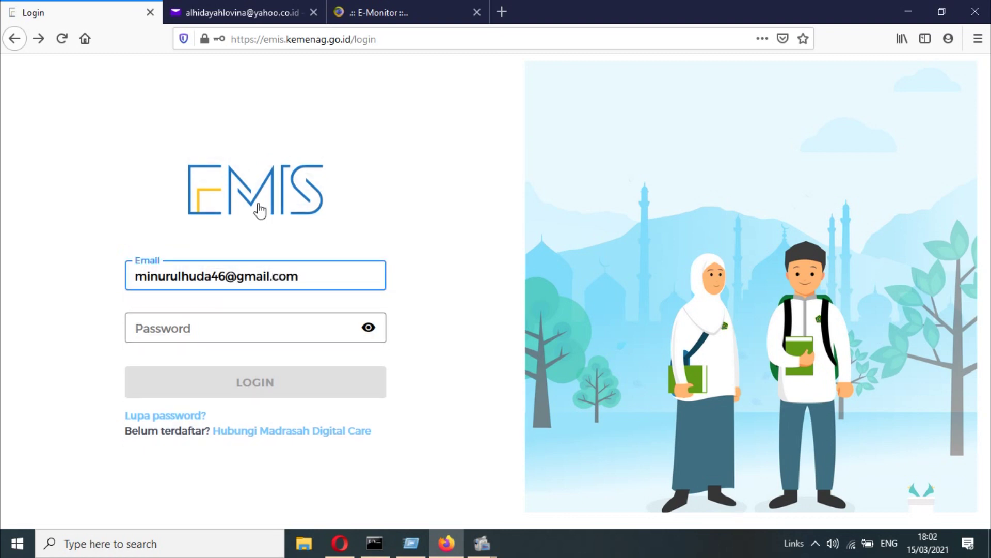
- Log in with a four-character password and dismiss the invalid-data message
click(216, 320)
text(1234)
click(288, 381)
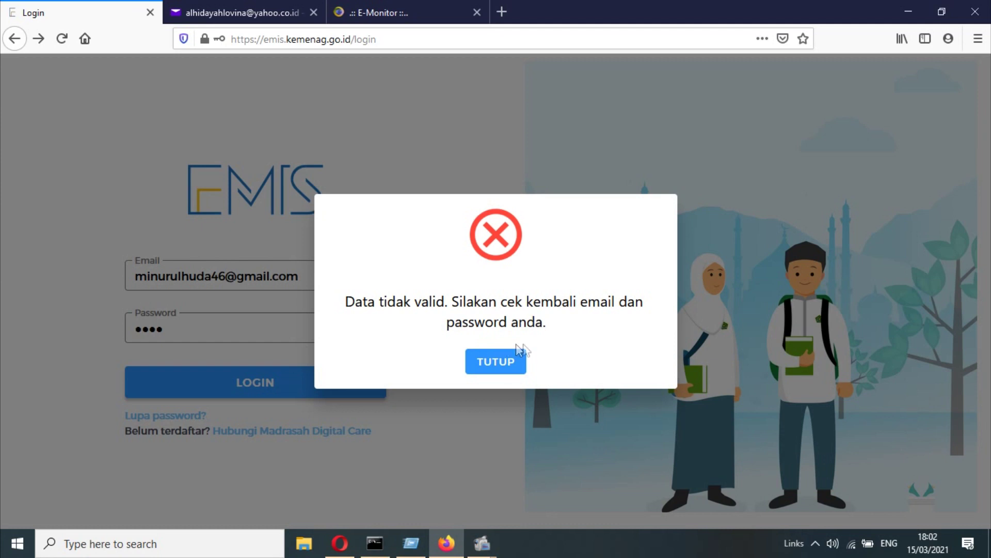
click(518, 361)
- On the Lupa Password page, enter the operator's email with one digit corrected
click(186, 416)
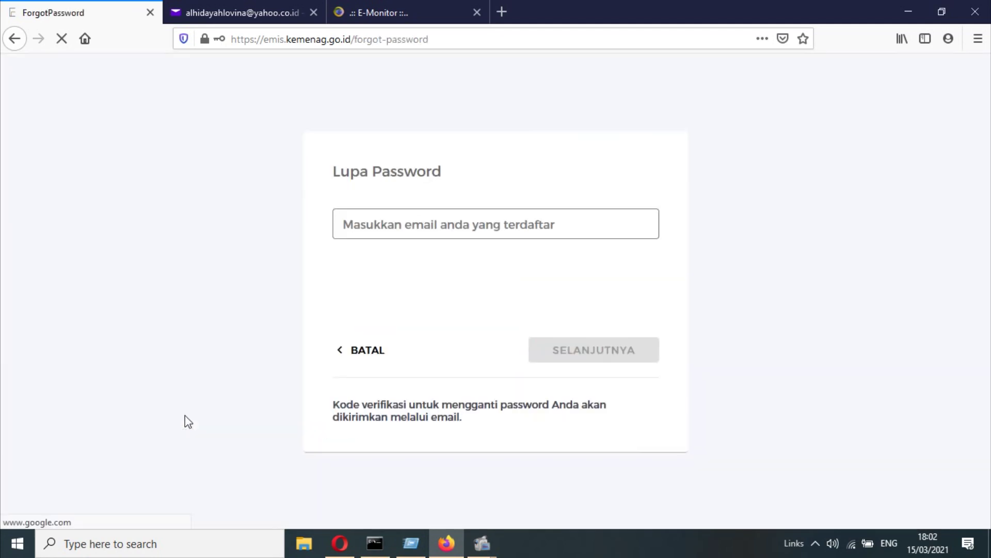
click(407, 221)
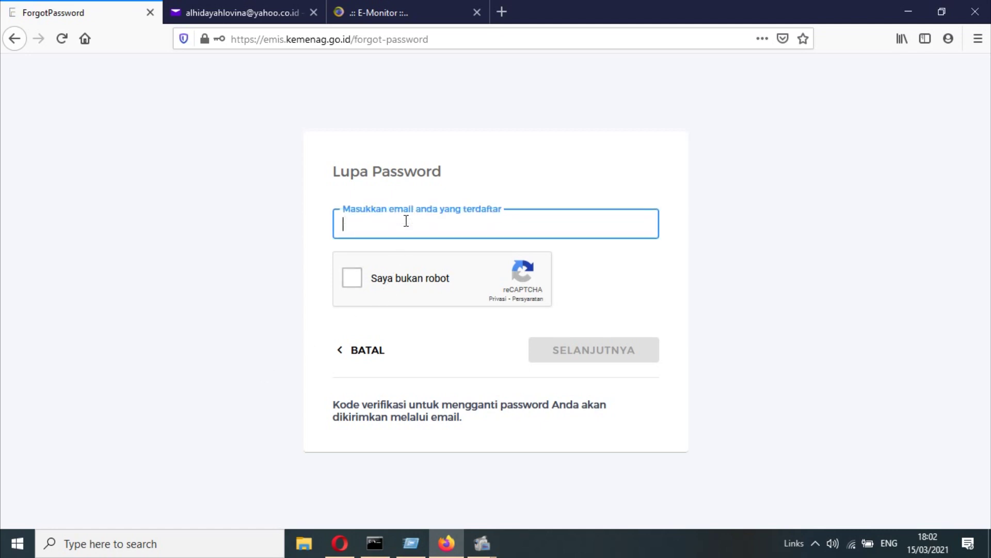
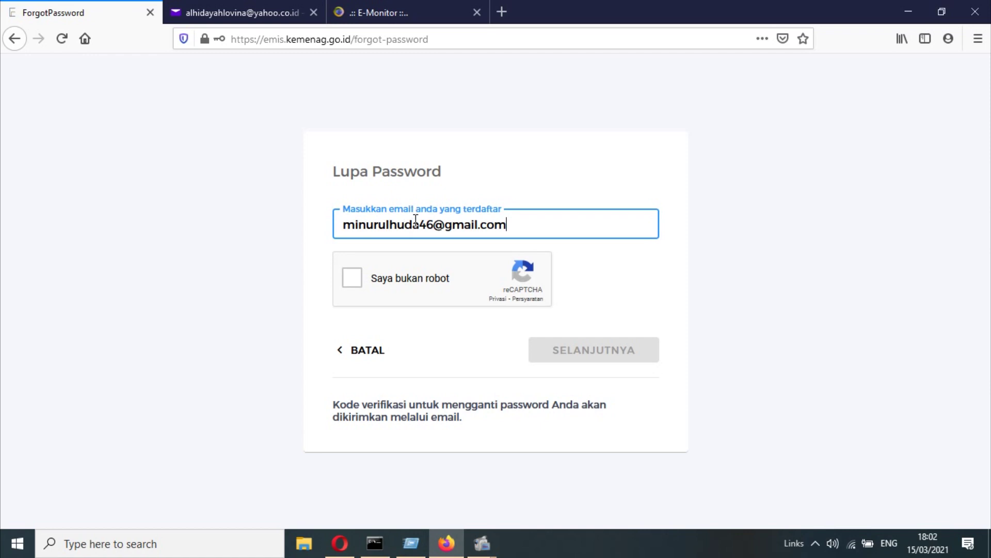
key(Left)
key(Left)
key(Left)
key(Left)
key(Left)
key(Left)
key(Left)
key(Left)
key(Left)
key(Left)
- Tick reCAPTCHA and submit the reset request, which reports the email as unregistered
click(353, 280)
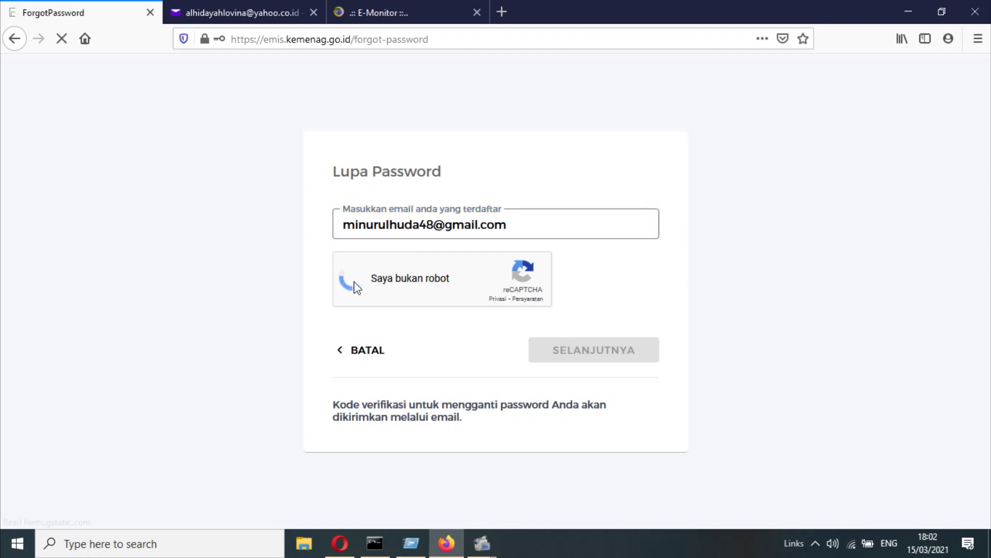
click(612, 341)
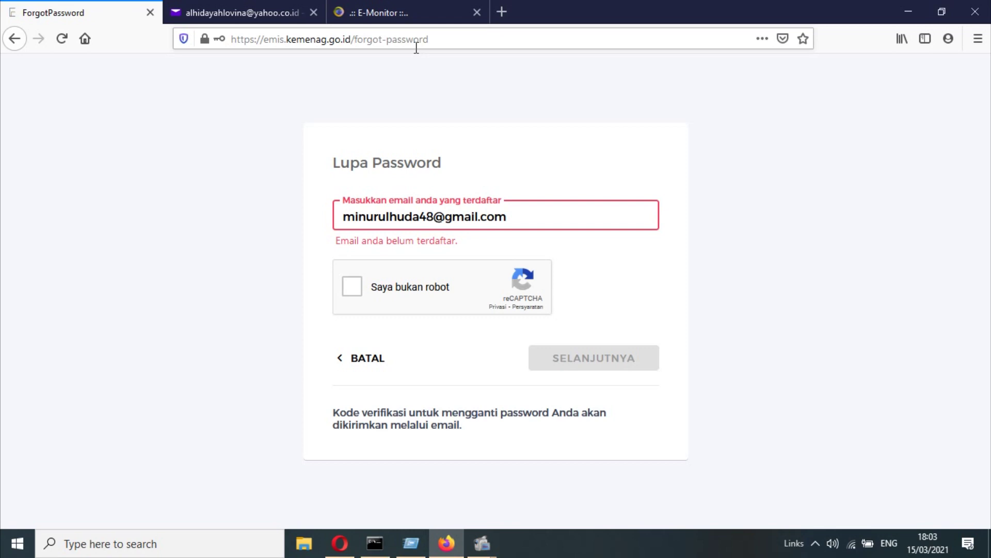
click(420, 15)
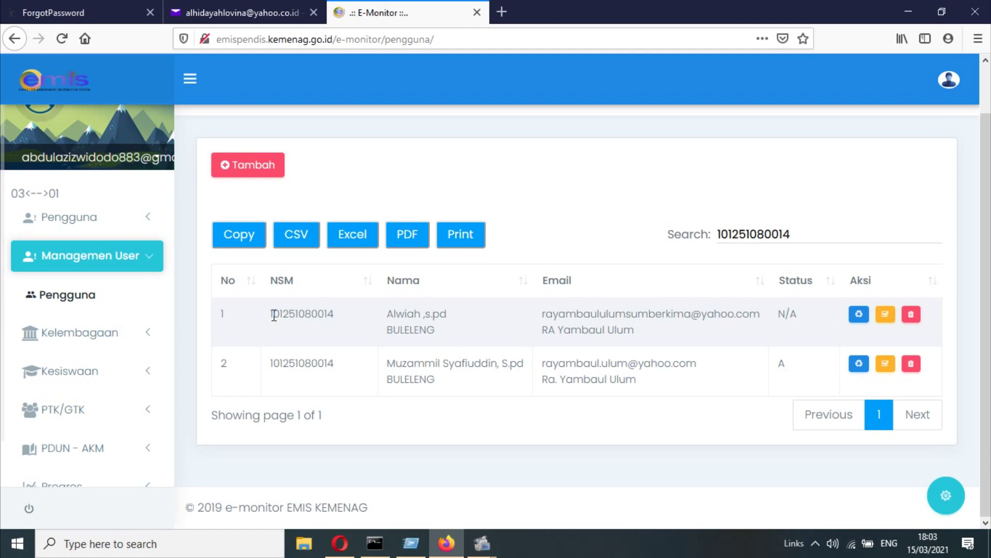
- Compare the two listed users' NSM numbers and their A and N/A statuses
drag(273, 315, 334, 314)
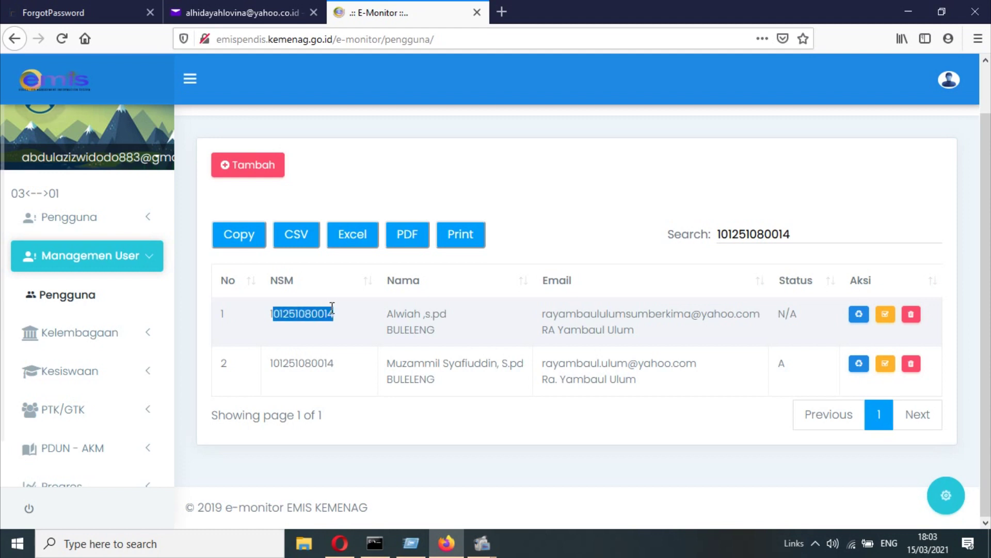
click(317, 343)
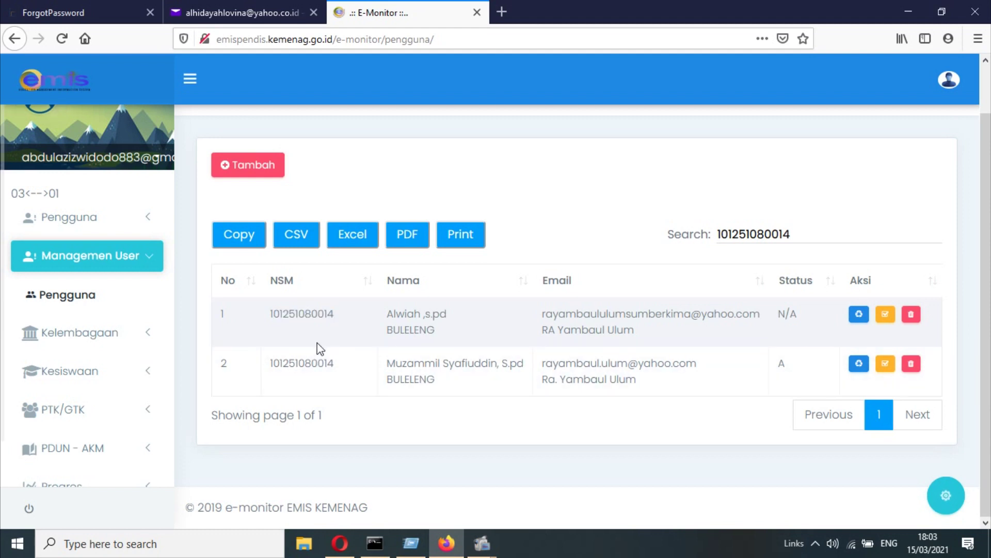
drag(279, 313, 335, 313)
drag(295, 362, 334, 368)
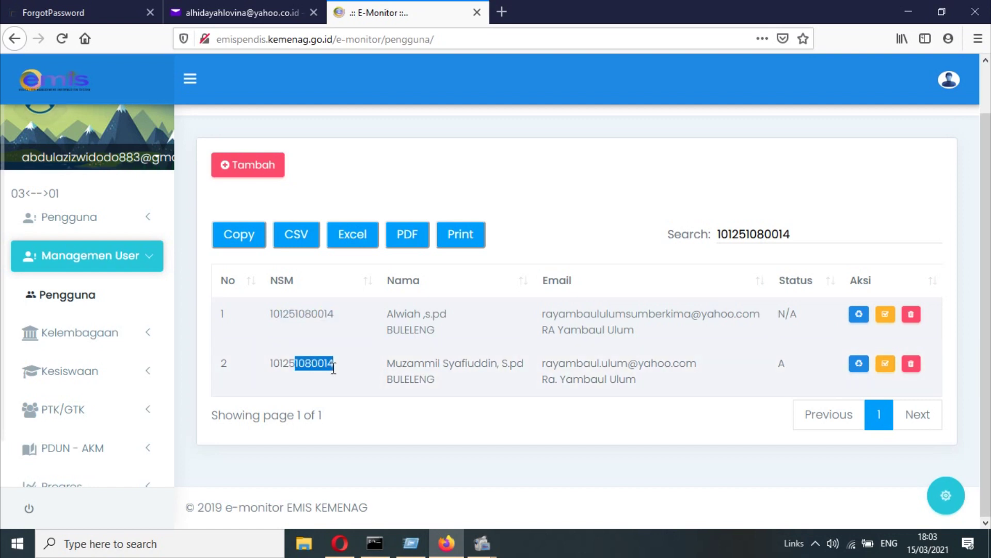
drag(289, 313, 333, 313)
drag(298, 363, 364, 372)
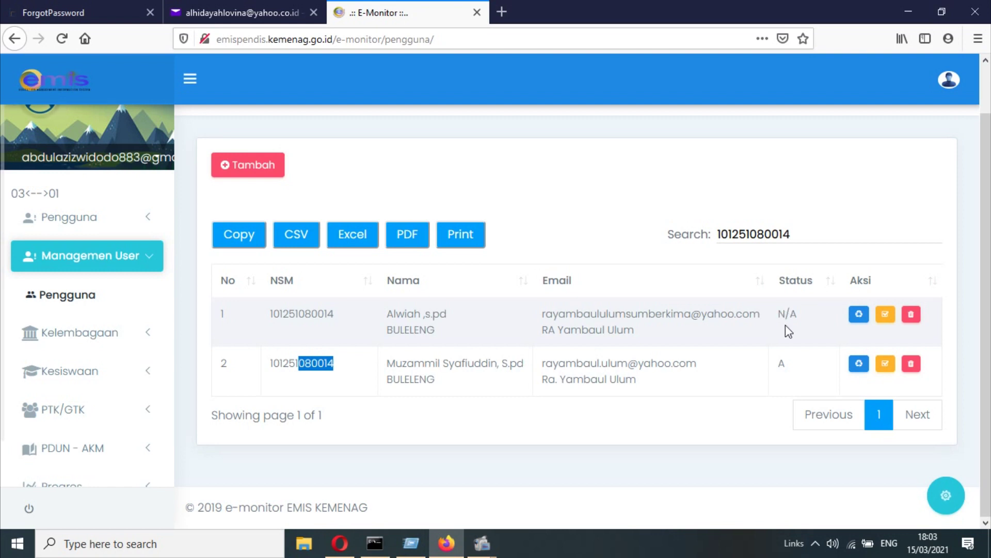
double_click(783, 364)
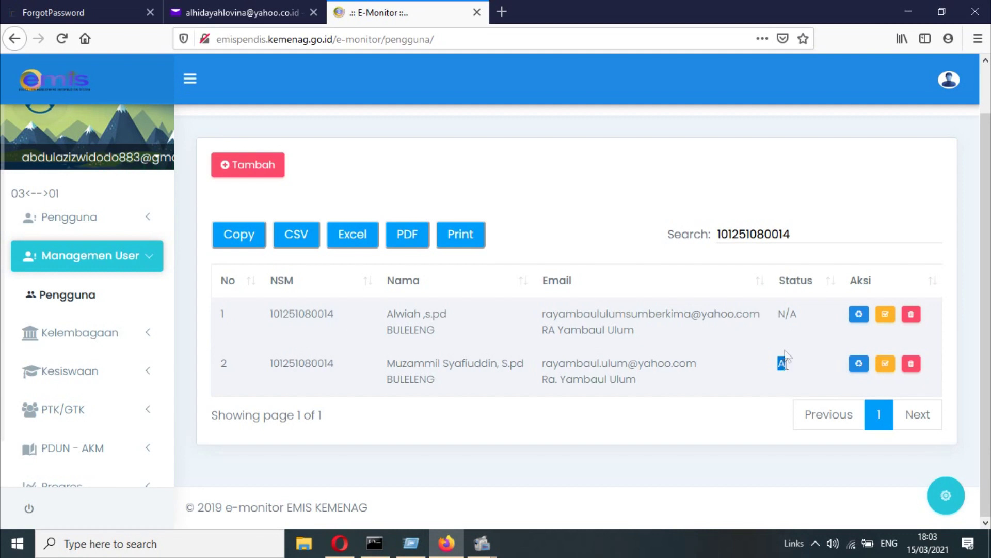
click(782, 313)
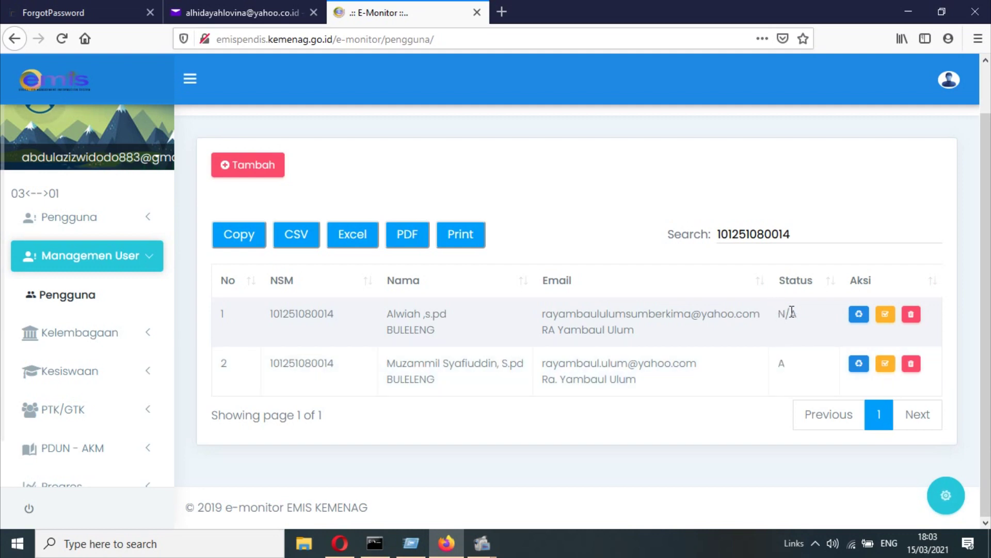
- Delete the N/A-status user, acknowledge the success message, and open the Tambah Pengguna form
click(911, 315)
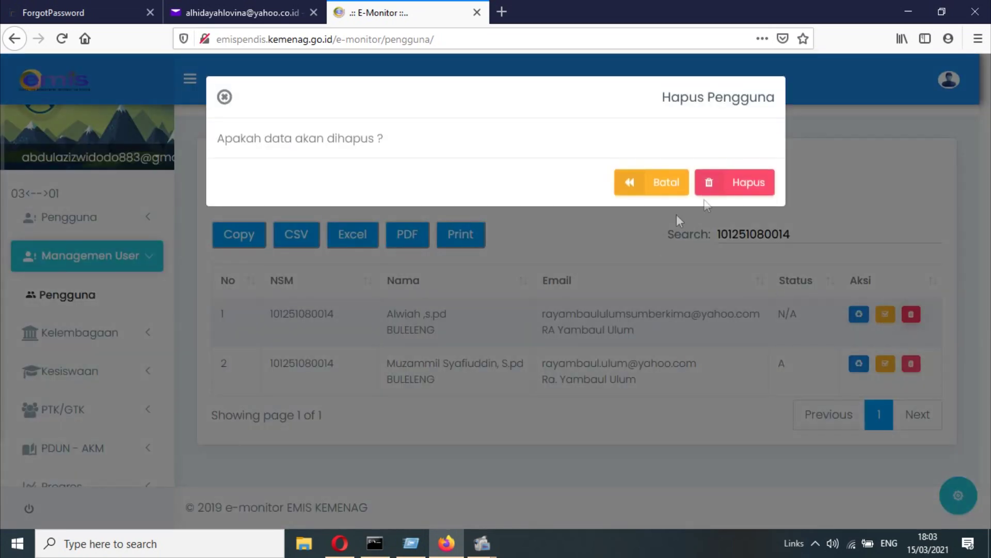
click(742, 182)
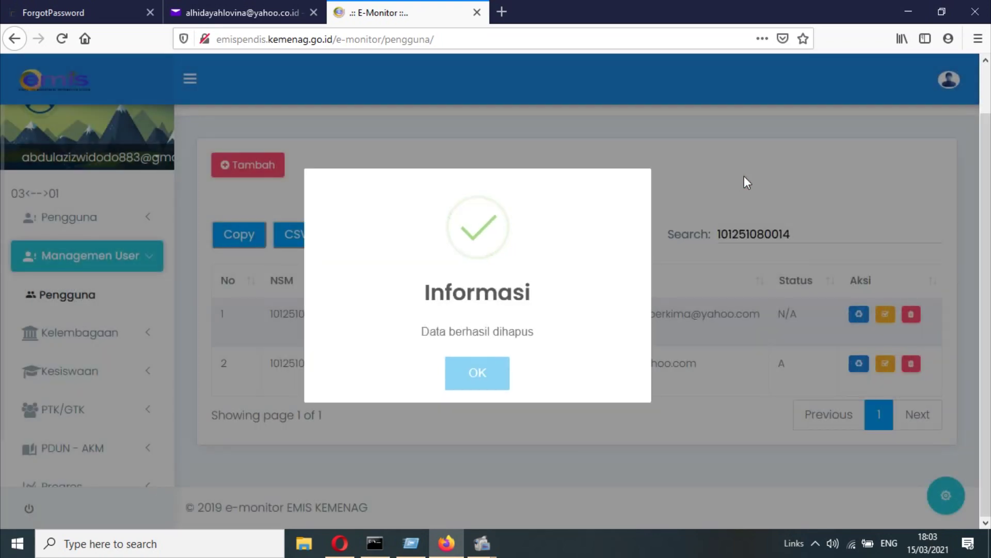
click(478, 384)
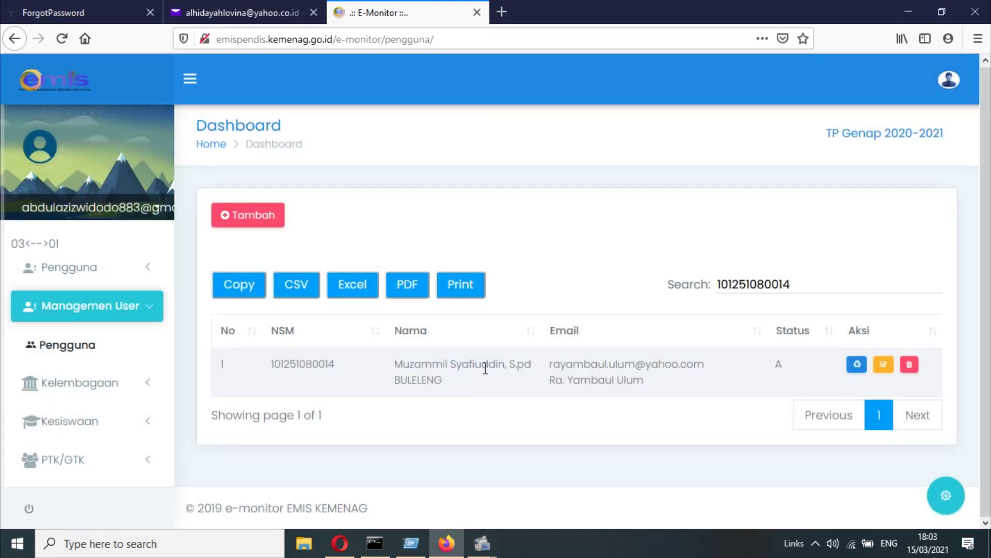
drag(291, 364, 502, 358)
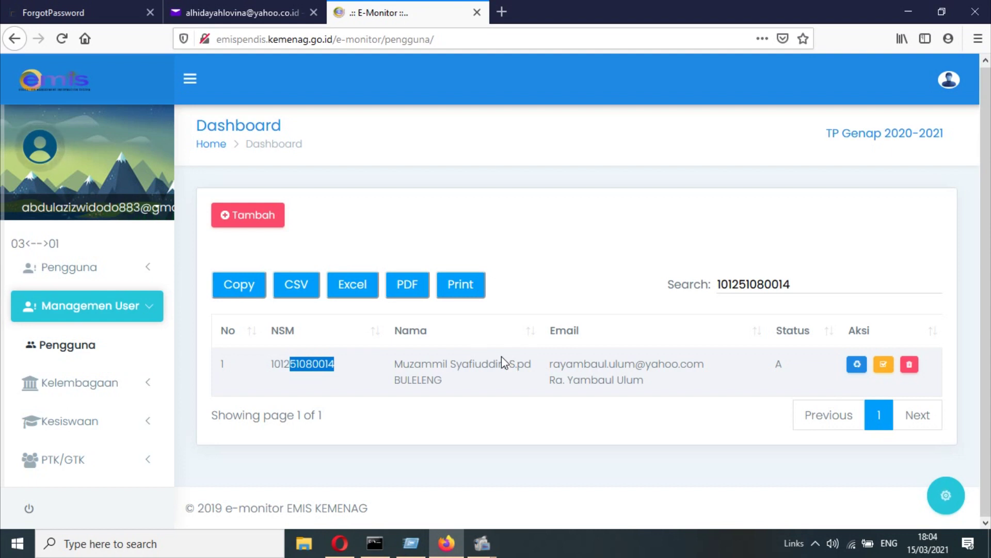
click(503, 359)
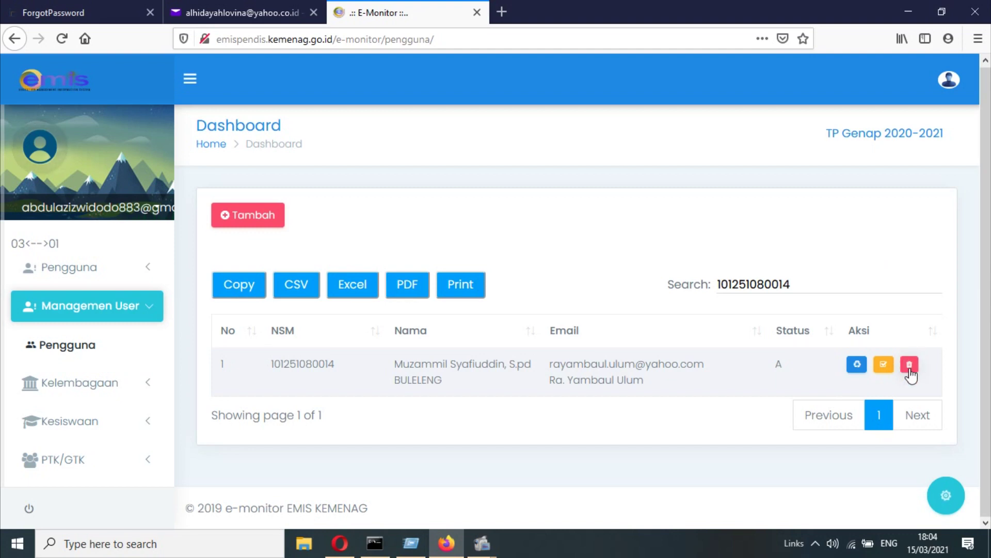
click(257, 217)
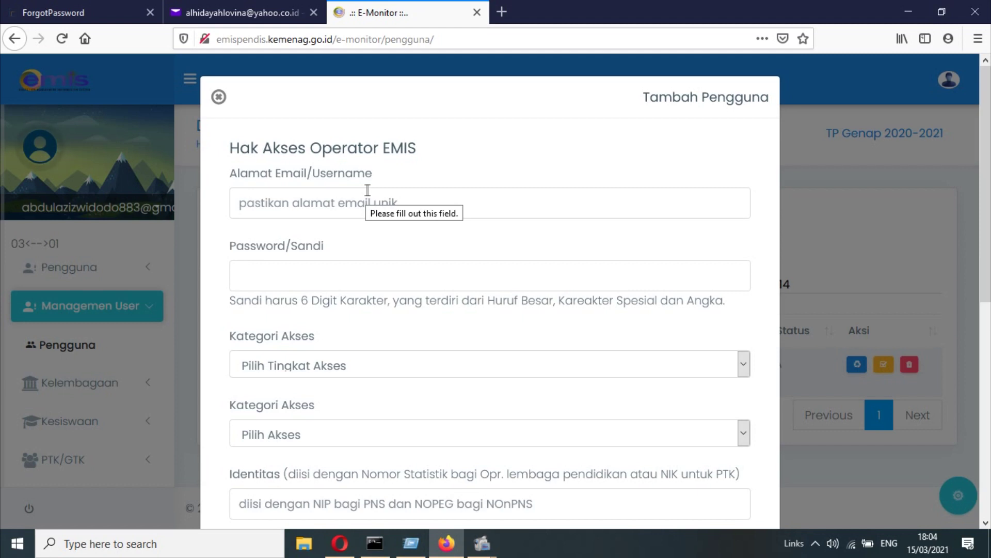
- Enter the new operator's Gmail address and a 12-character password
click(368, 190)
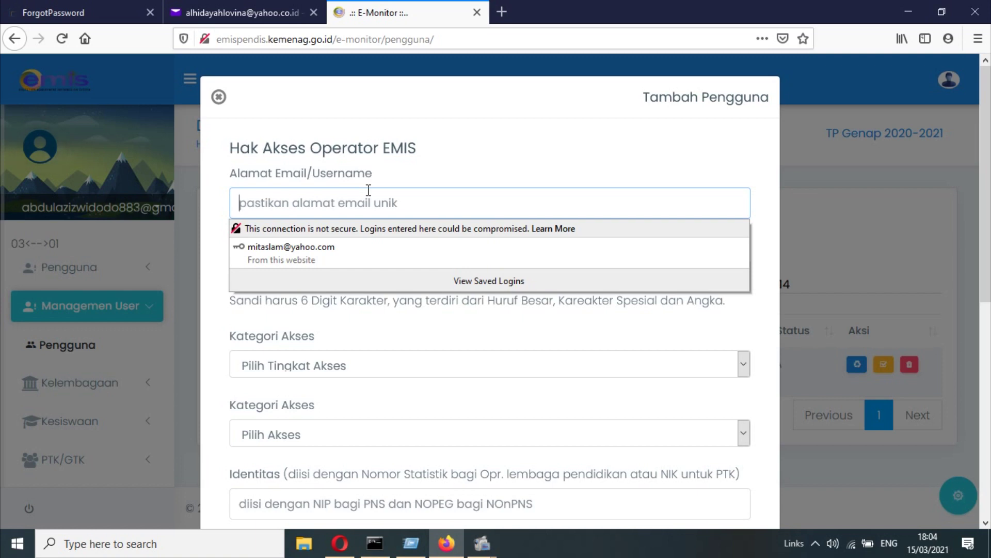
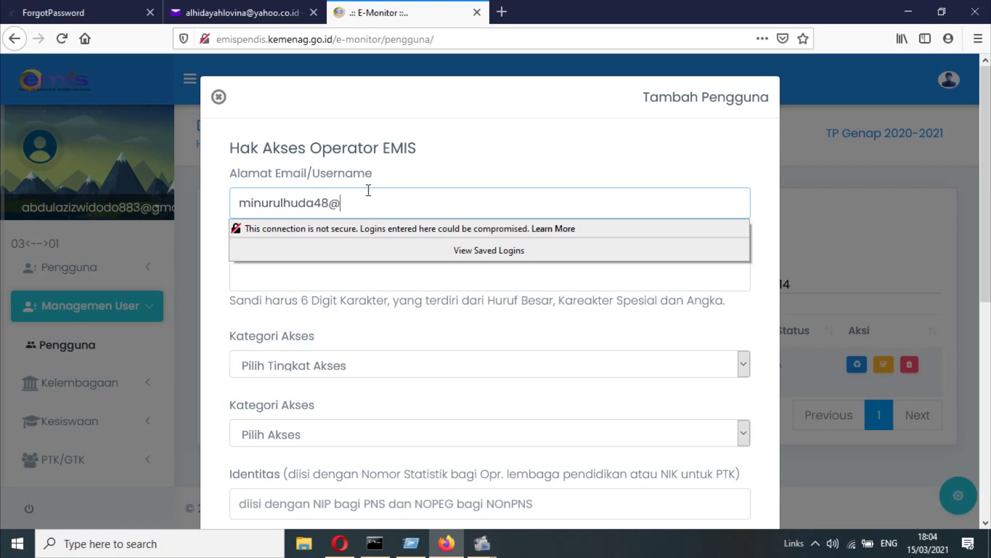
click(374, 287)
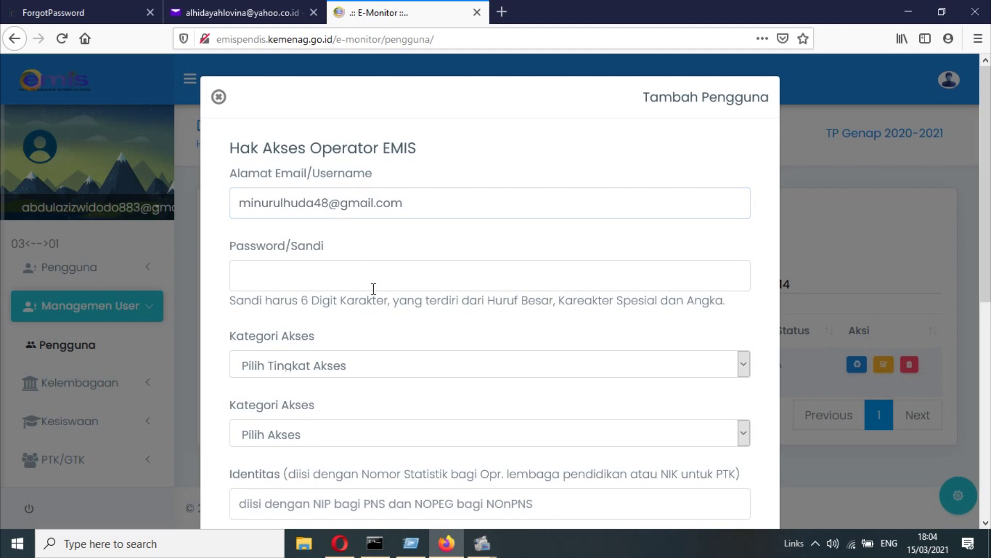
text(•••)
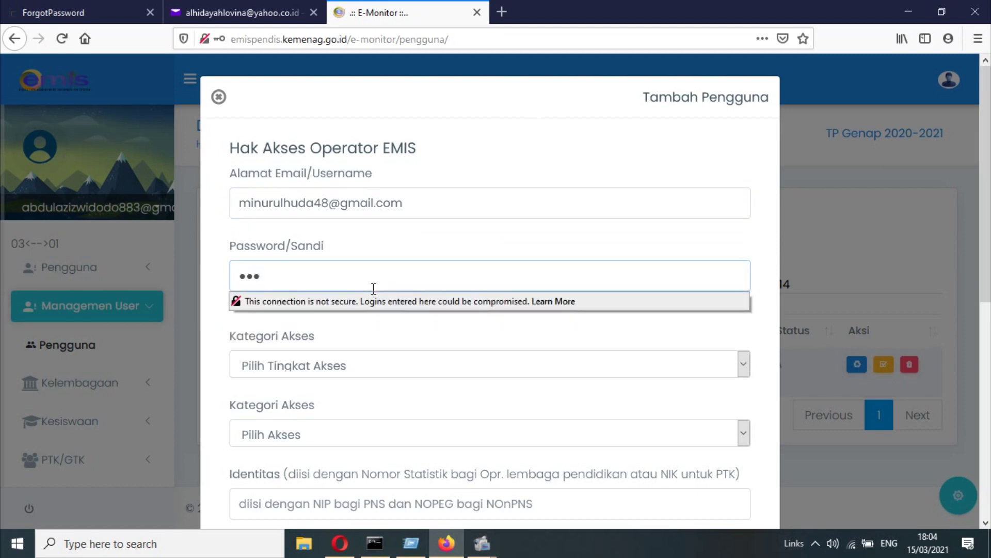
key(BackSpace)
key(BackSpace)
key(BackSpace)
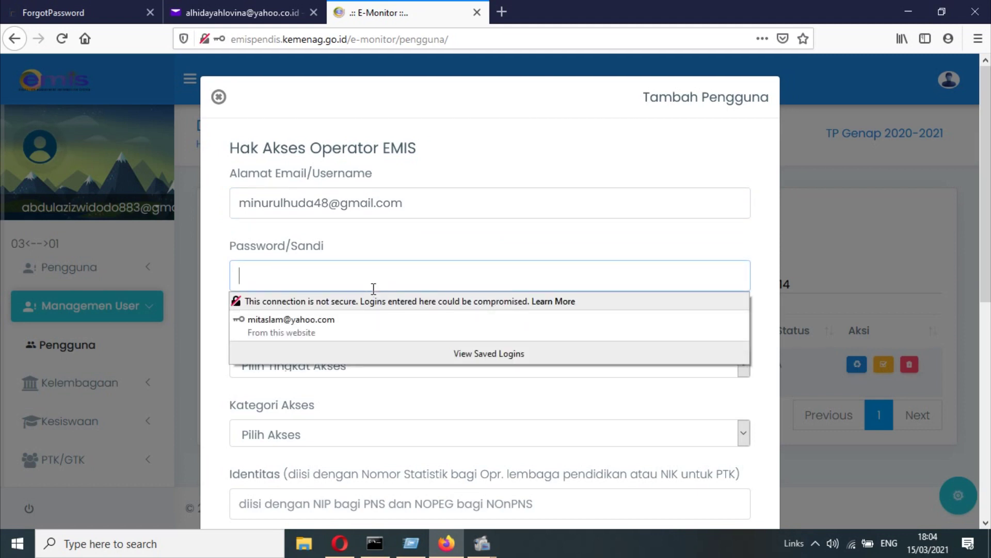
text(•••••••)
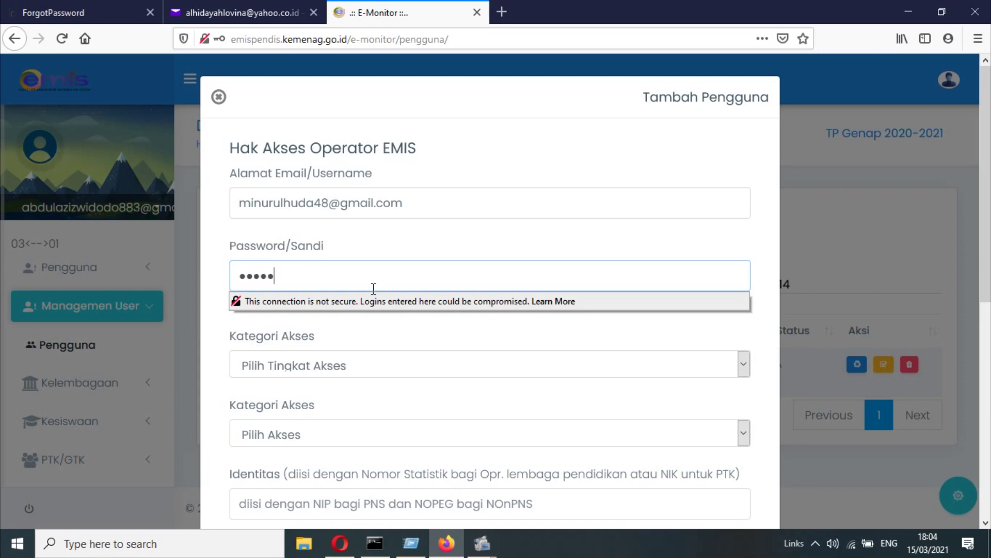
text(•••••)
- Set access level to Lembaga/PTK/GTK and institution type to Madrasah Ibtidaiyah
click(363, 362)
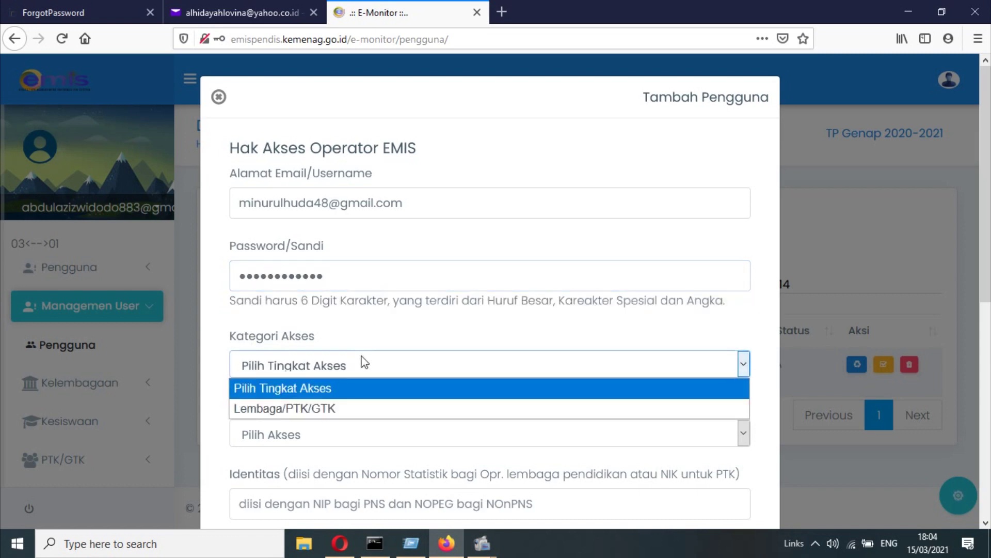
click(339, 408)
scroll(362, 372, down, 2)
click(370, 336)
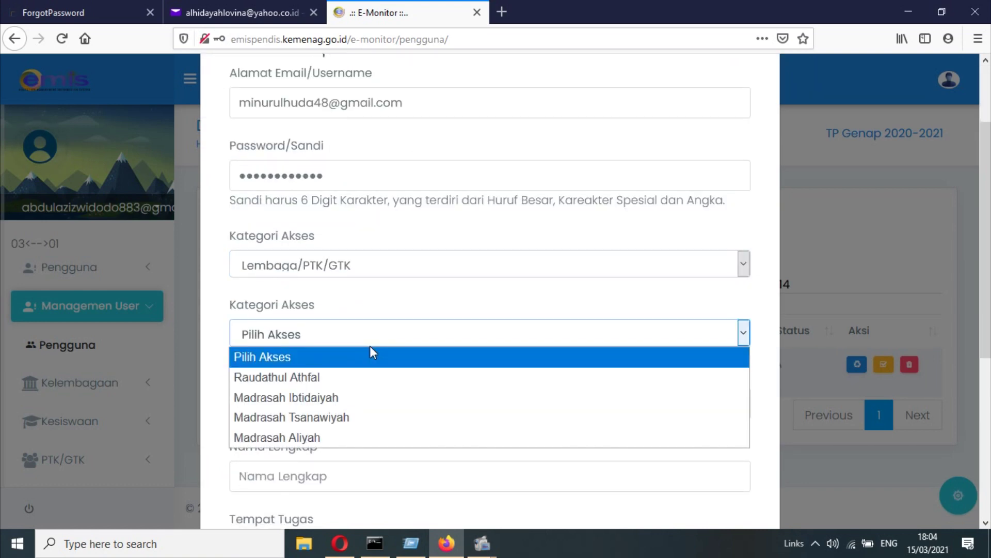
click(348, 399)
scroll(354, 362, down, 2)
- Fill in the identity number, operator's full name, and Tempat Tugas MI NURUL HUDA SINGARAJA
click(371, 311)
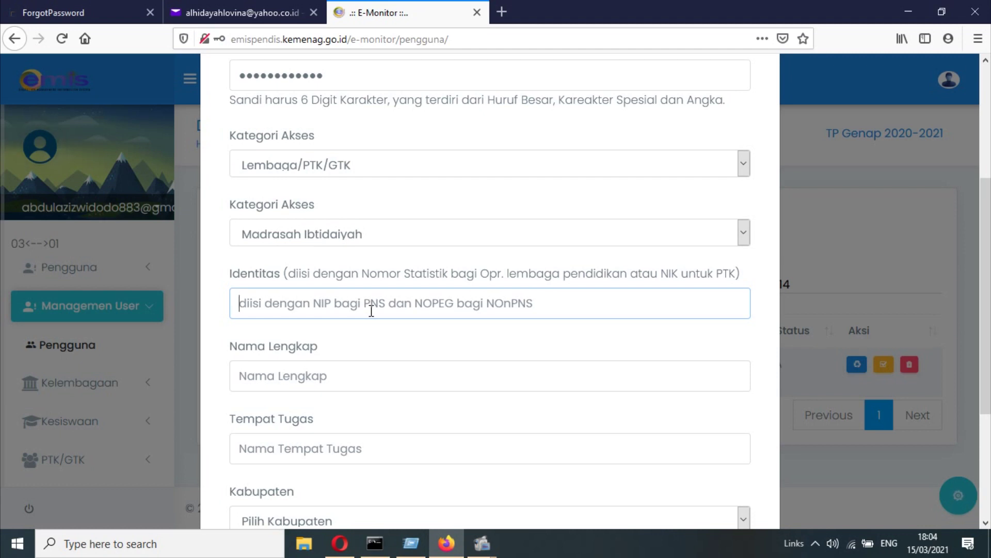
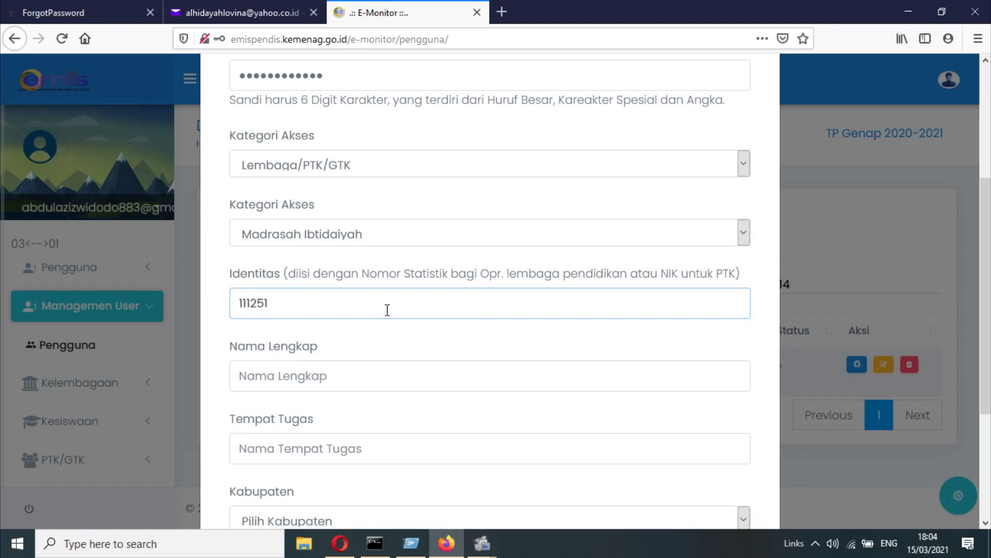
click(366, 370)
scroll(434, 361, down, 2)
click(419, 355)
text(MI NURUL HUDA SINGARAJA)
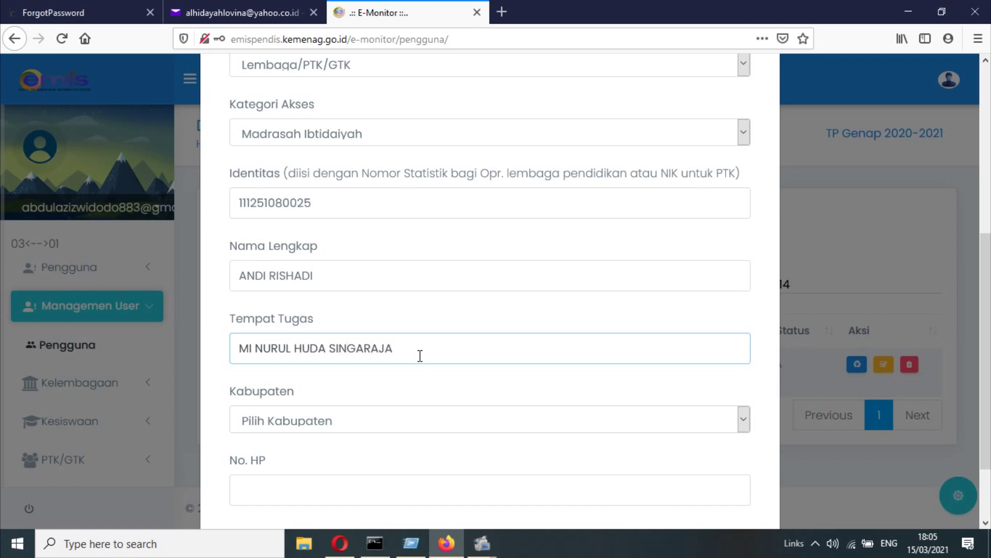
- Choose BULELENG as the Kabupaten and enter the operator's phone number
scroll(404, 361, down, 2)
click(409, 340)
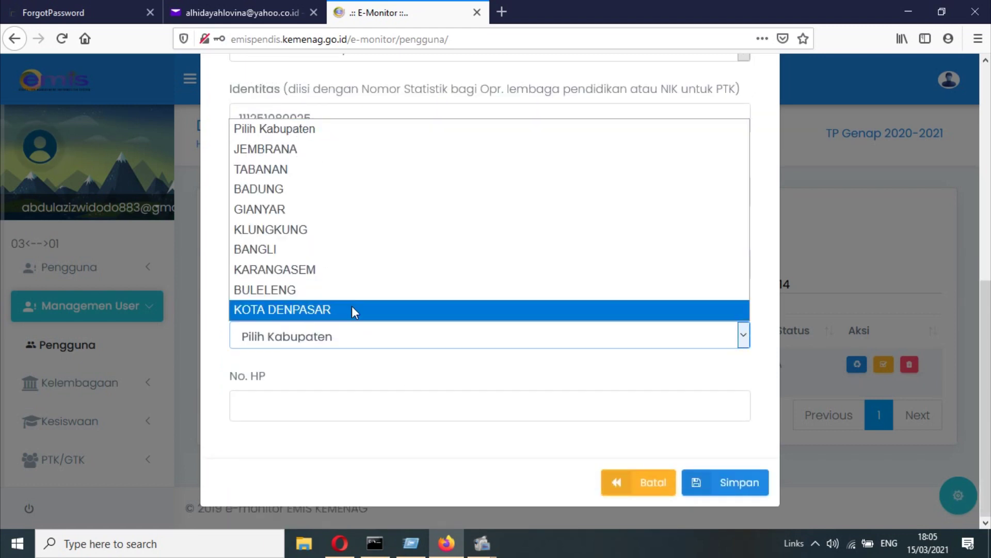
click(331, 291)
click(303, 411)
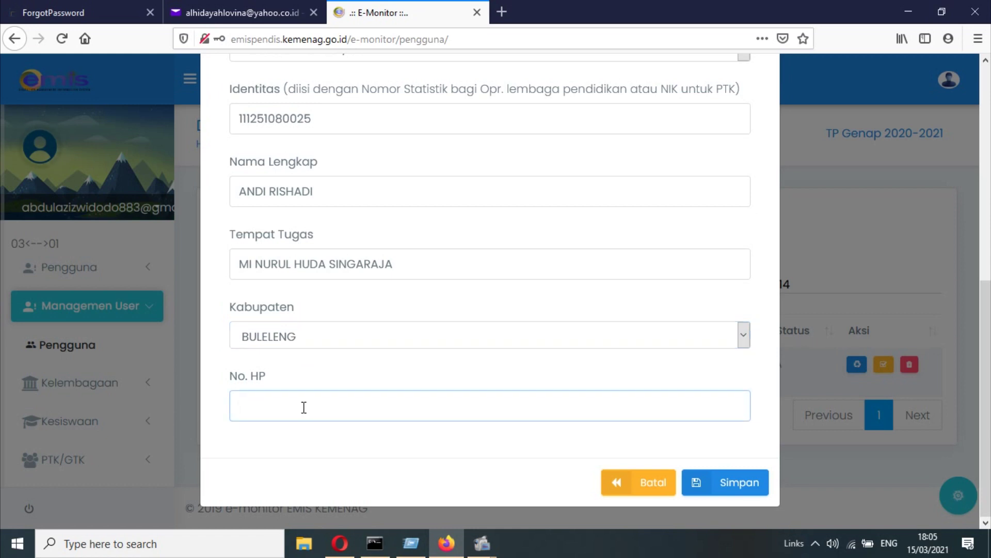
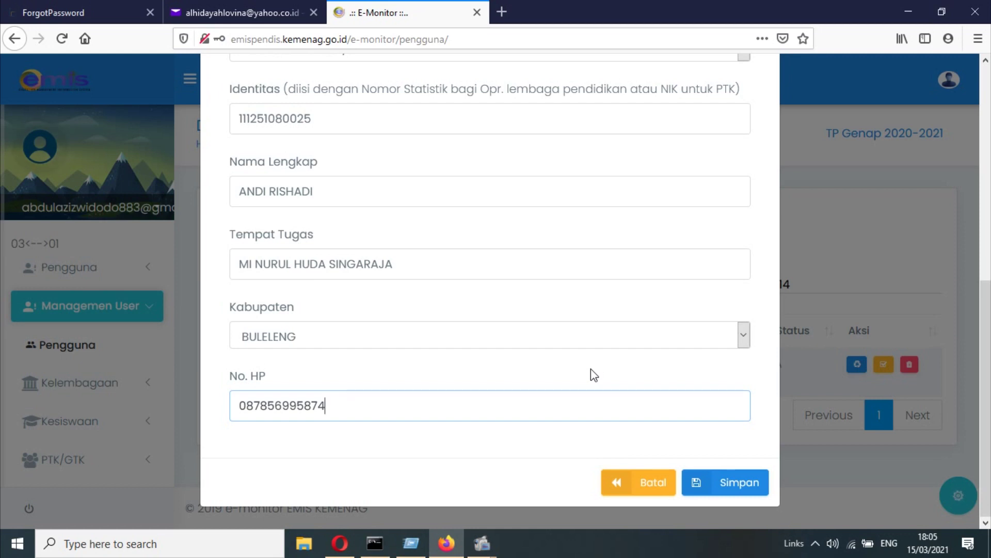
scroll(471, 318, up, 6)
click(40, 8)
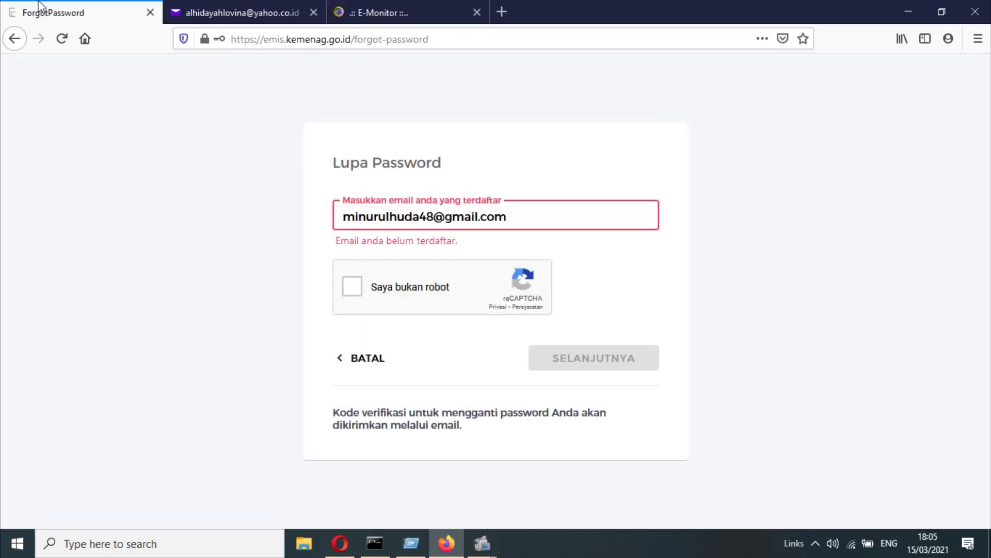
- Return to the EMIS login page and compare its email with the E-Monitor form's address
click(15, 38)
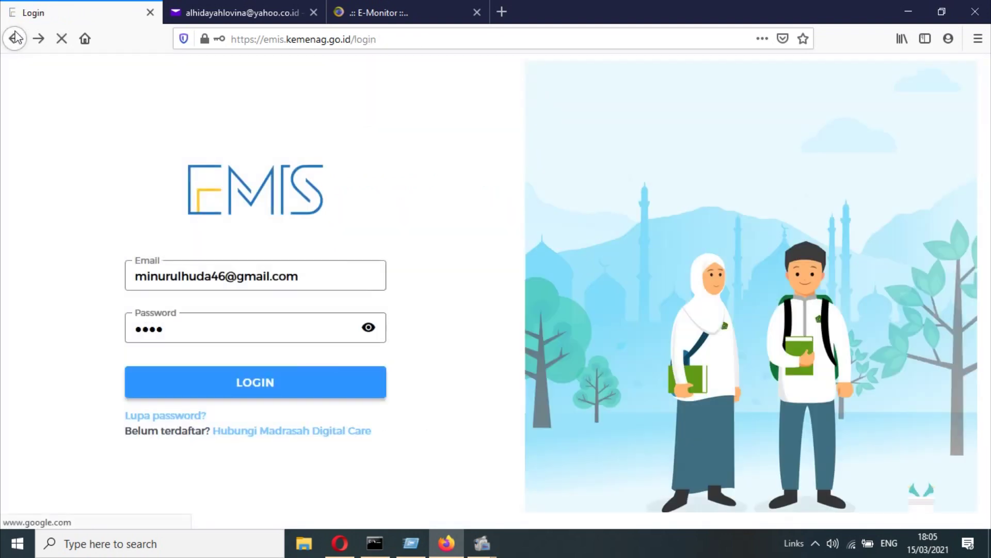
click(327, 281)
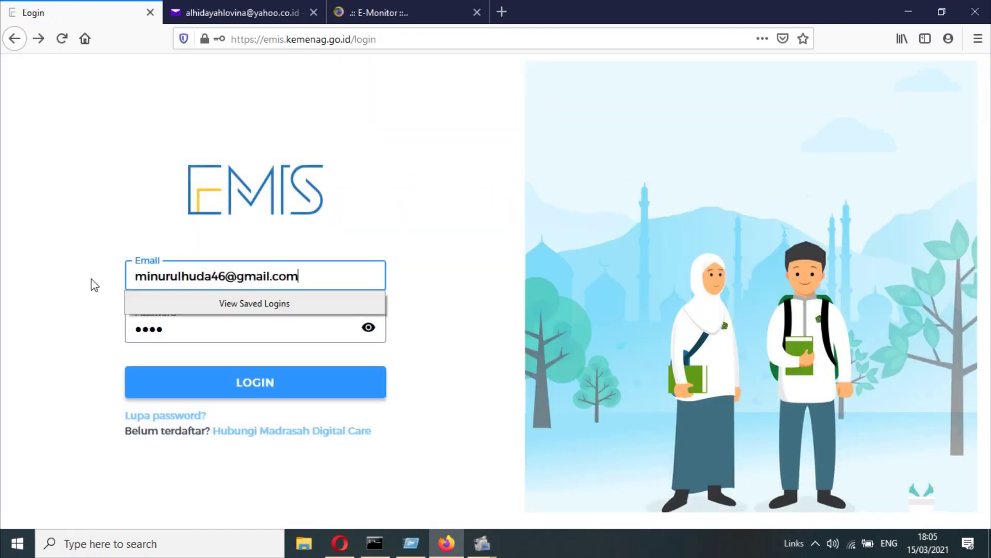
drag(335, 276, 93, 269)
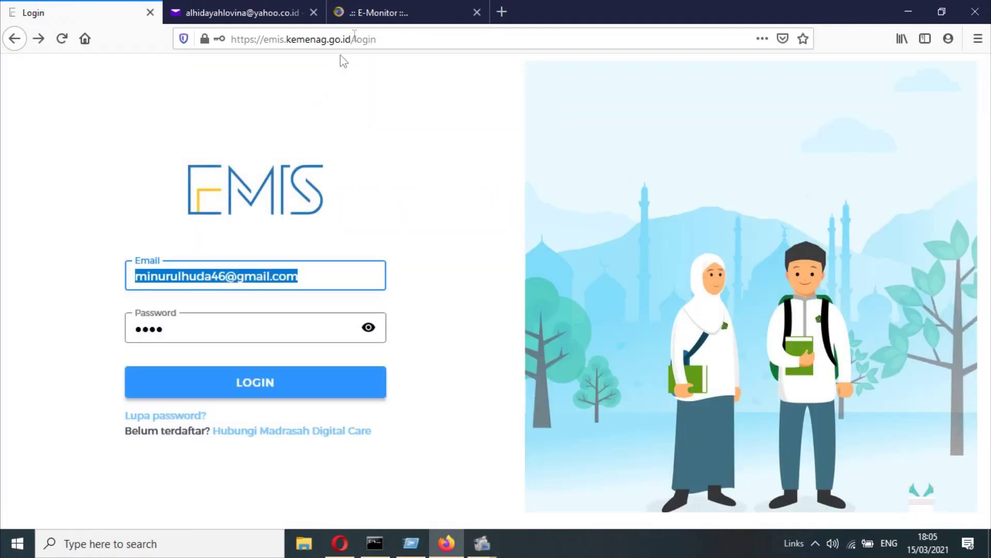
click(361, 13)
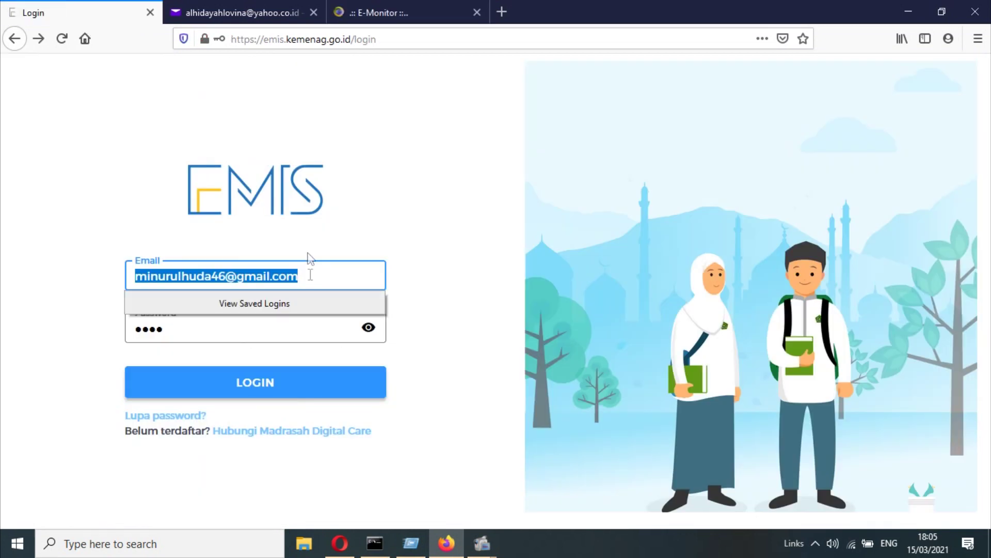
click(417, 210)
click(416, 210)
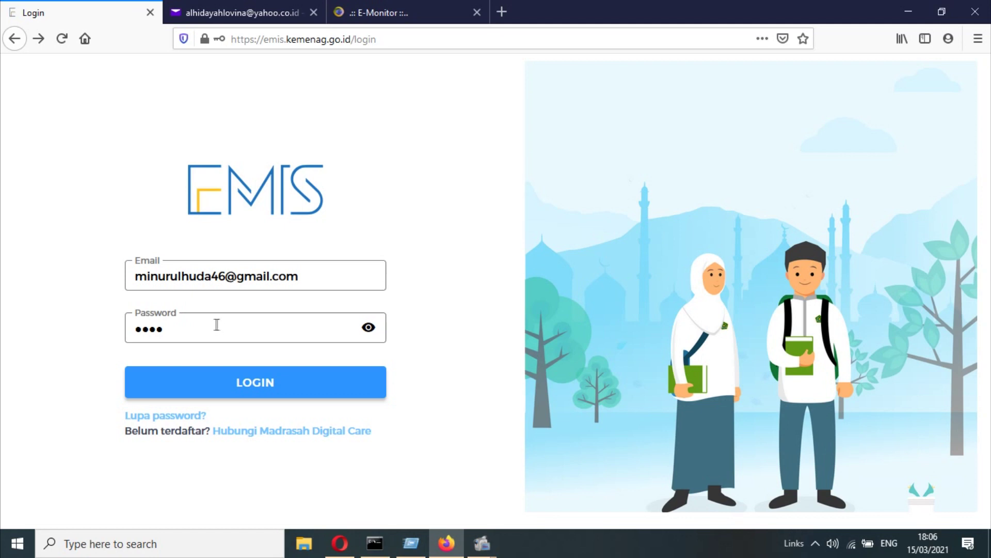
- Attempt login, dismiss the invalid-data error, and go to Lupa Password
click(213, 382)
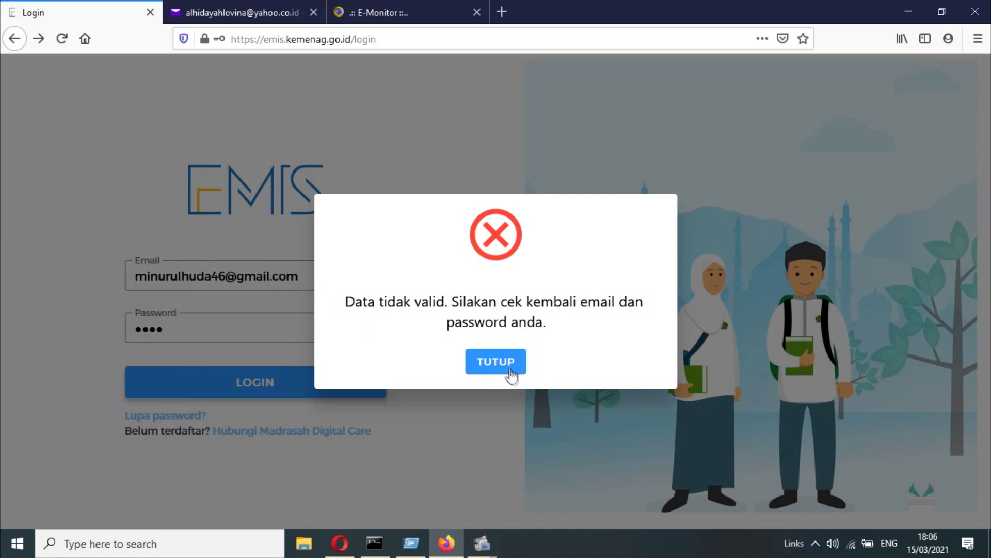
click(511, 375)
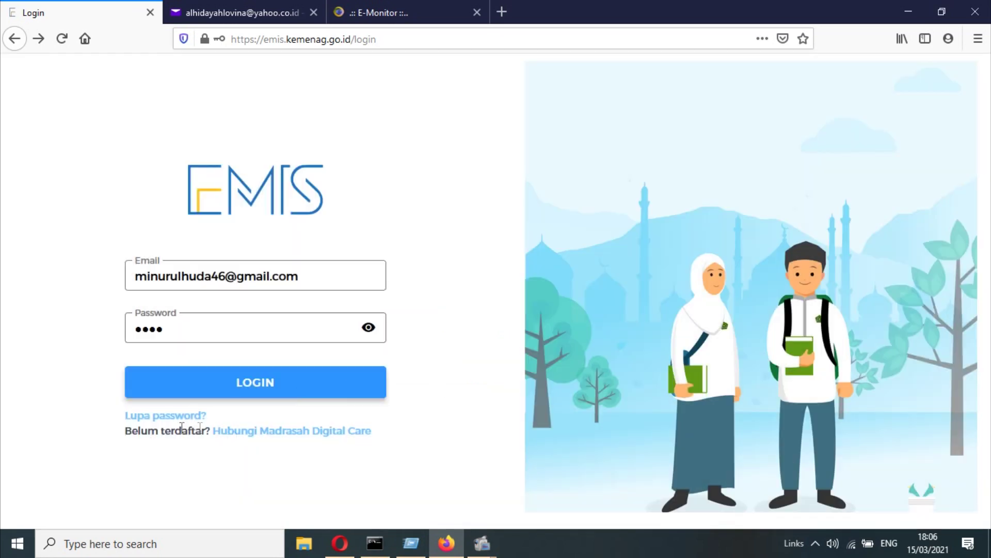
click(168, 416)
- Enter the operator's email with a corrected digit, tick reCAPTCHA, and submit the reset request
click(478, 218)
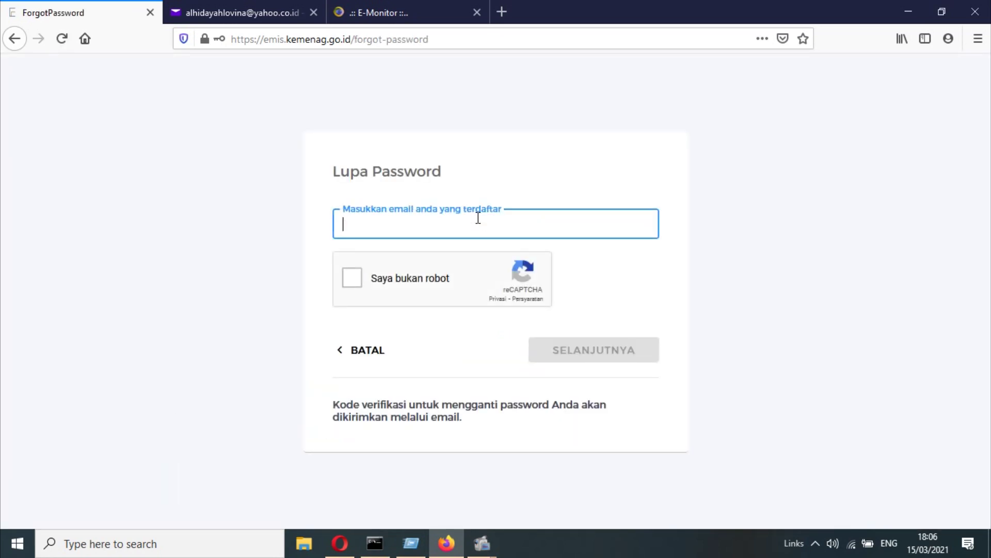
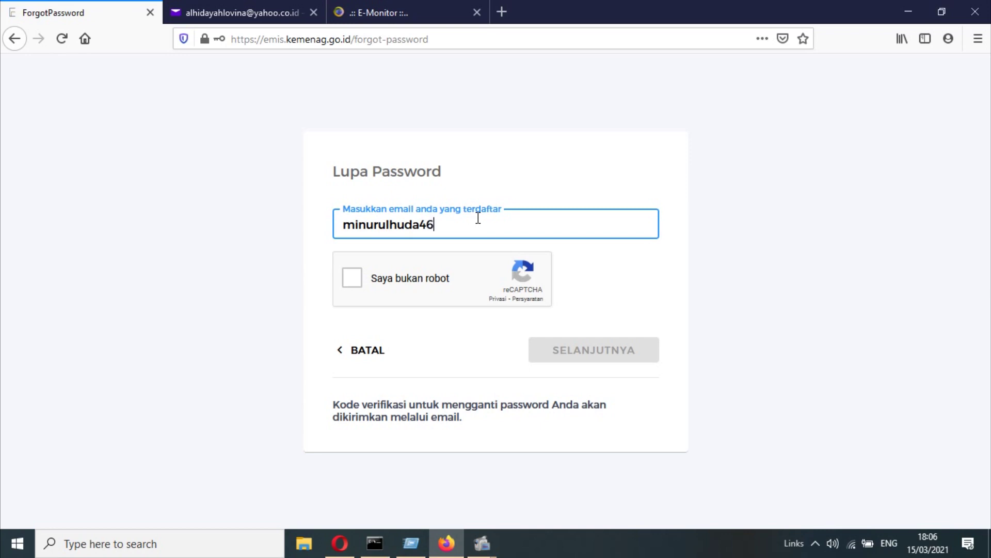
click(434, 227)
key(BackSpace)
text(8)
click(352, 278)
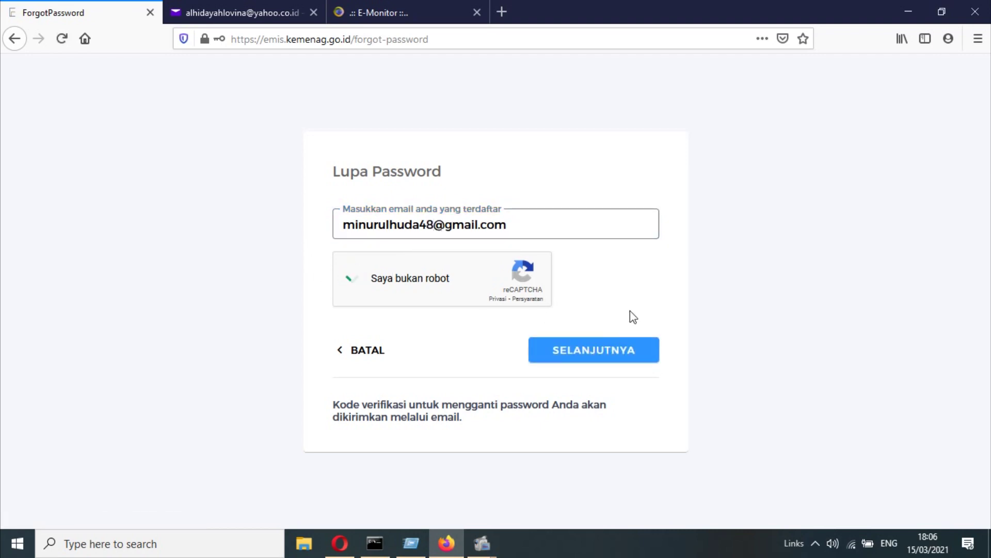
click(604, 350)
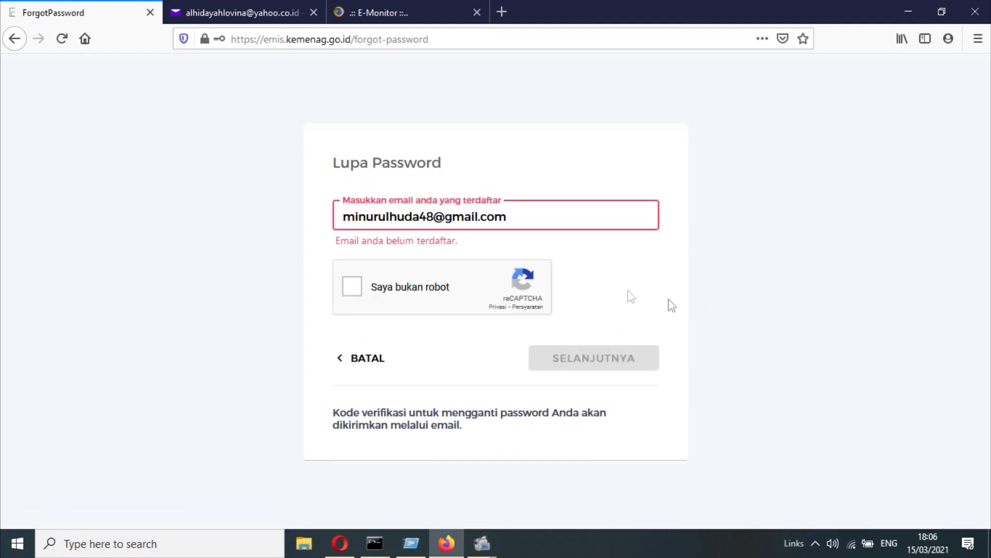
- Change the email's digit back, re-tick reCAPTCHA, and resubmit to request a verification code
click(426, 217)
key(Delete)
text(6)
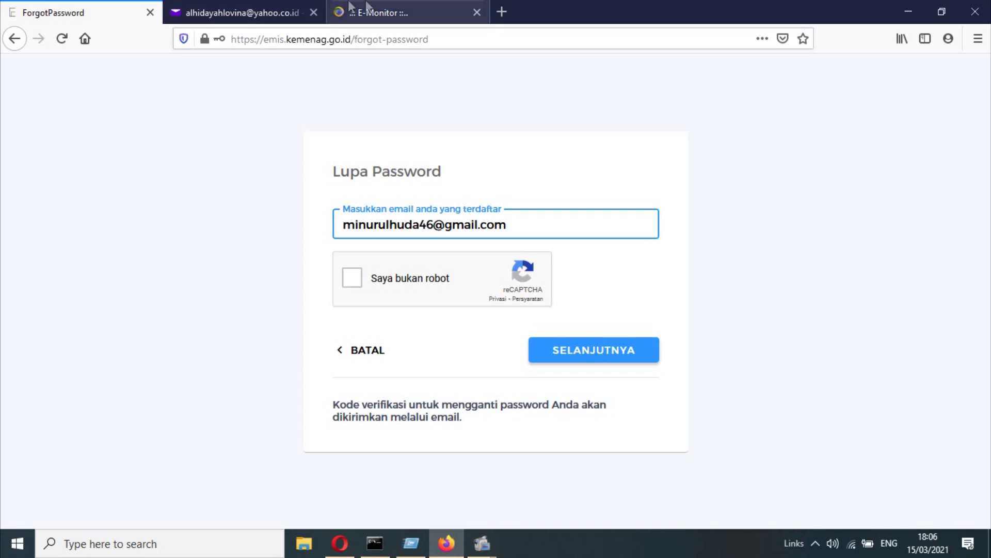
click(354, 283)
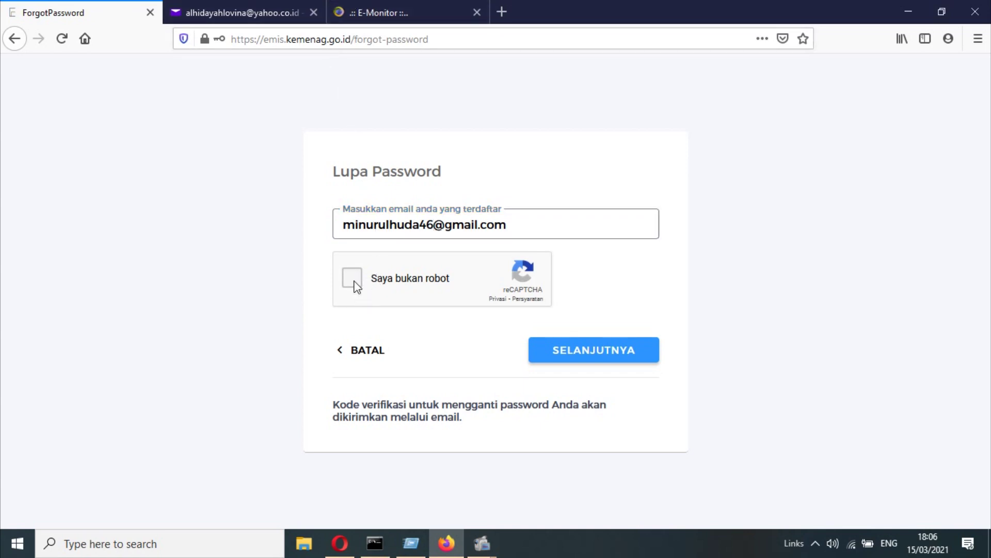
click(361, 22)
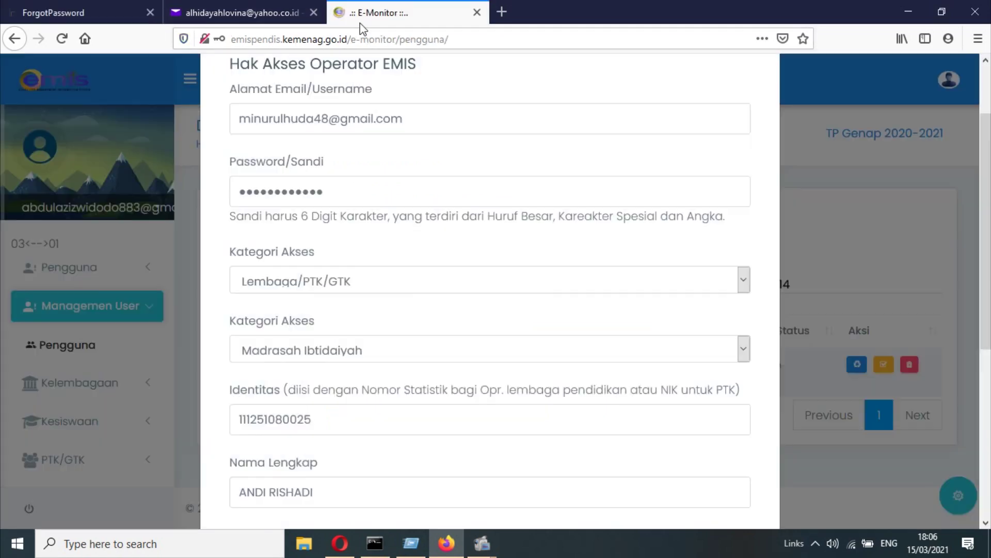
click(91, 8)
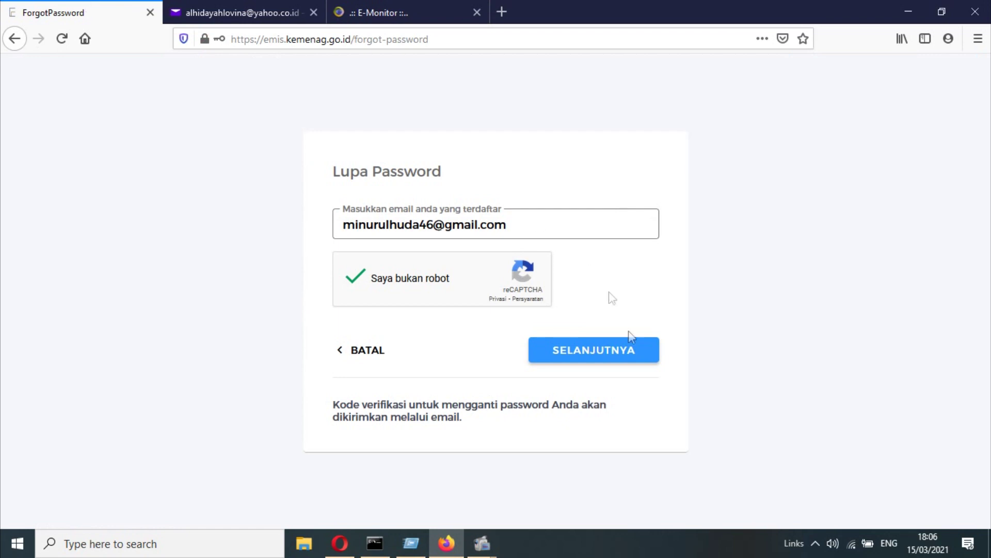
click(629, 367)
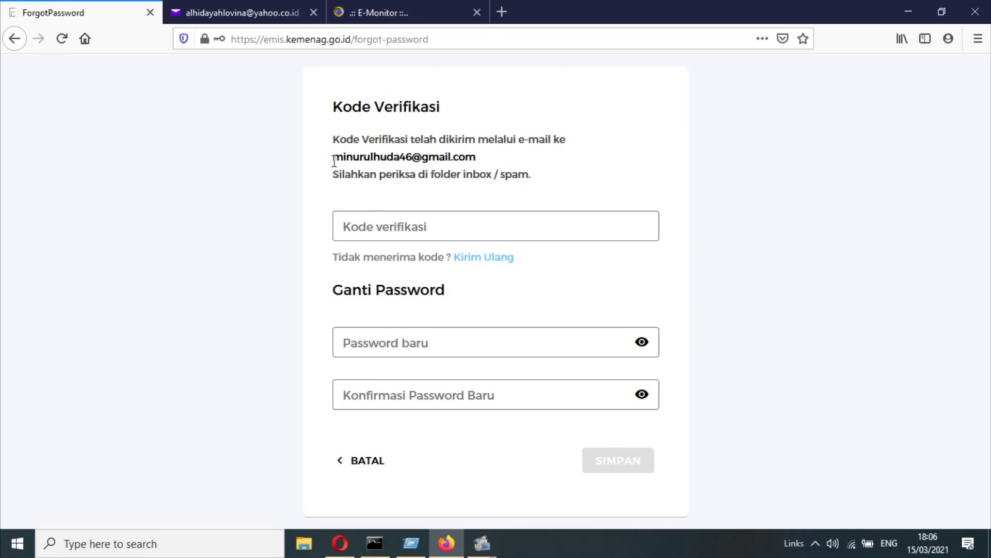
- Compare the Kode Verifikasi page's email with the new operator account's email in E-Monitor
drag(334, 156, 476, 157)
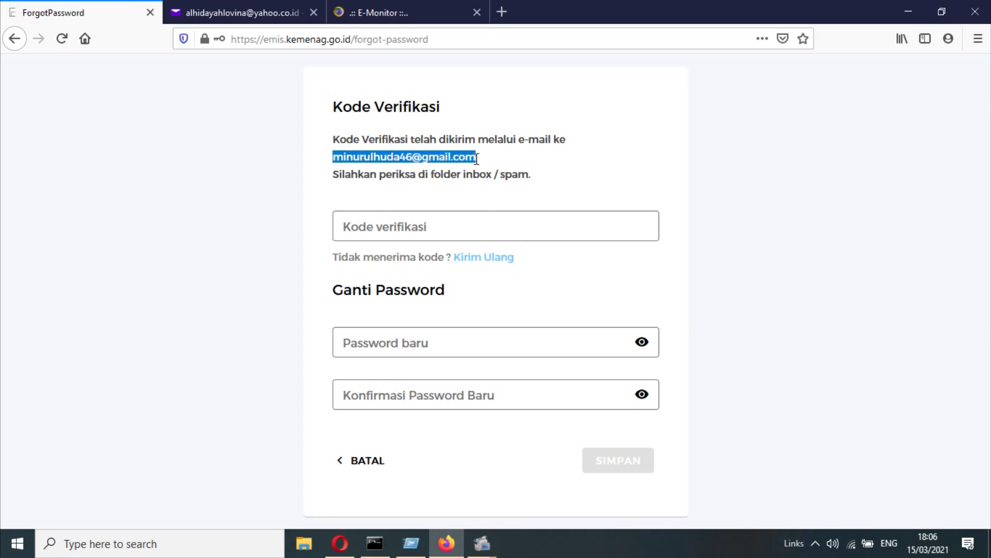
click(398, 15)
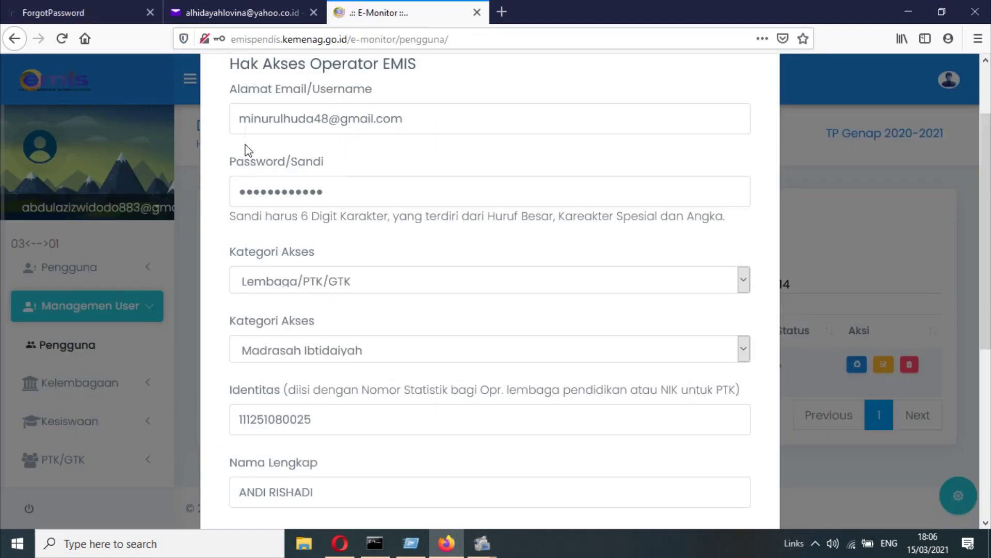
drag(248, 120, 421, 119)
click(87, 12)
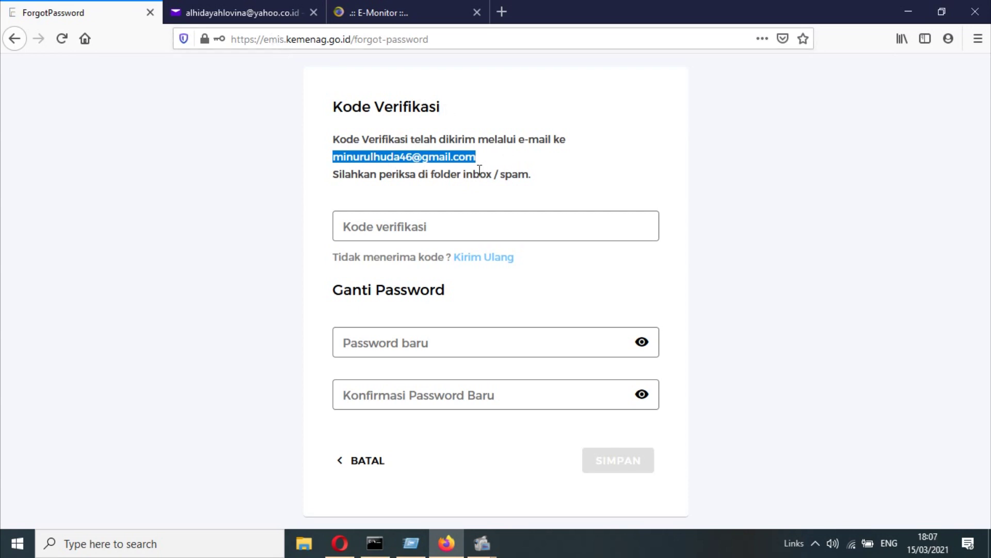
click(238, 18)
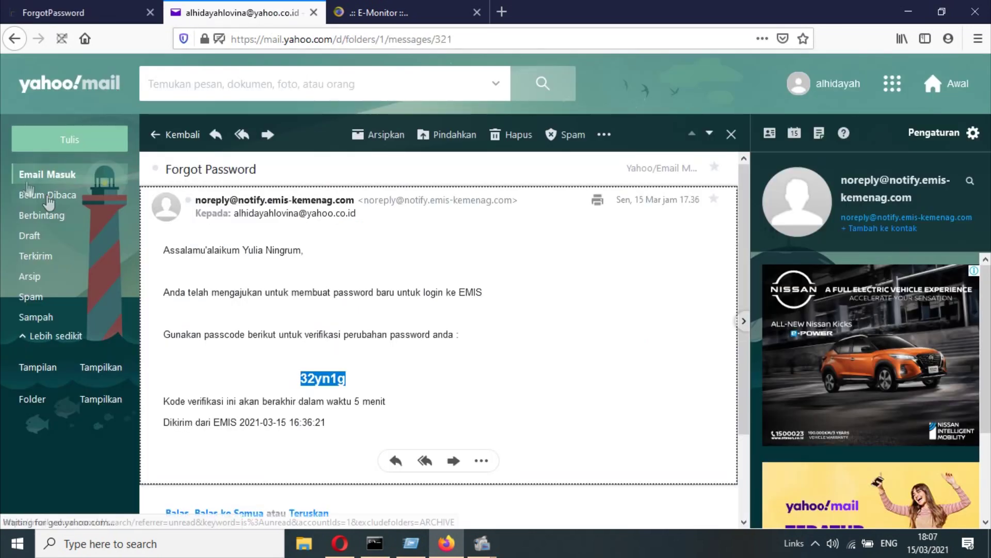
- Open the newest noreply Forgot Password email in Yahoo Mail and copy its verification passcode
click(26, 176)
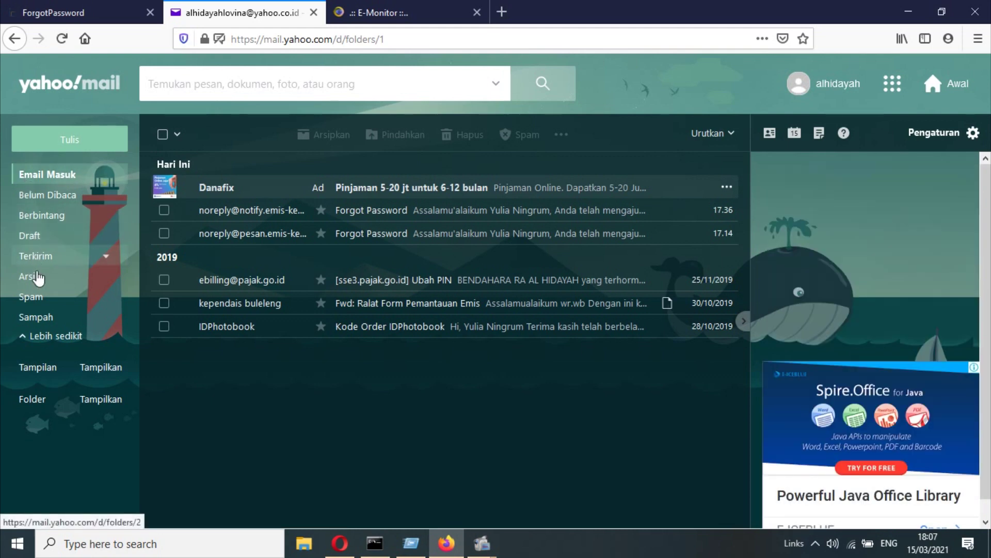
click(388, 211)
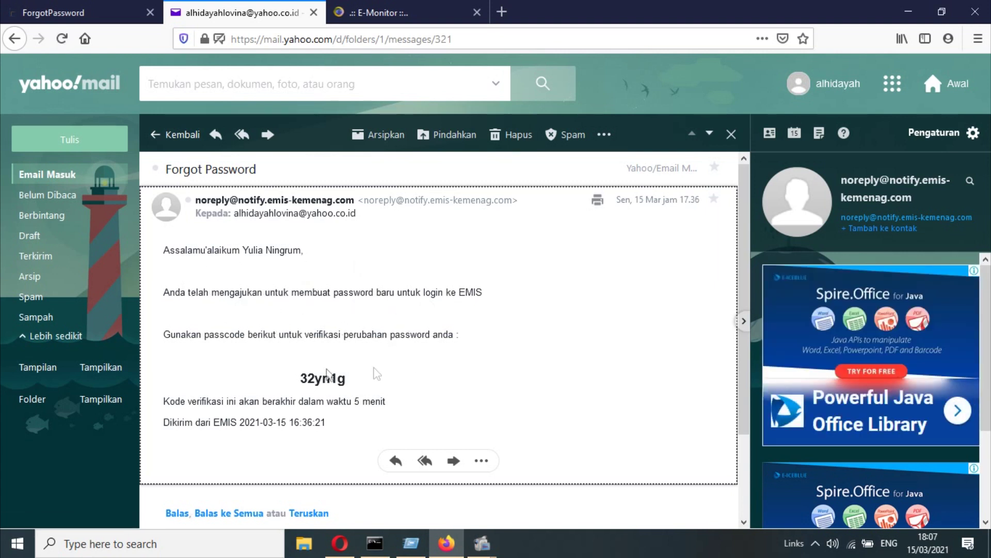
double_click(308, 381)
key(ctrl+c)
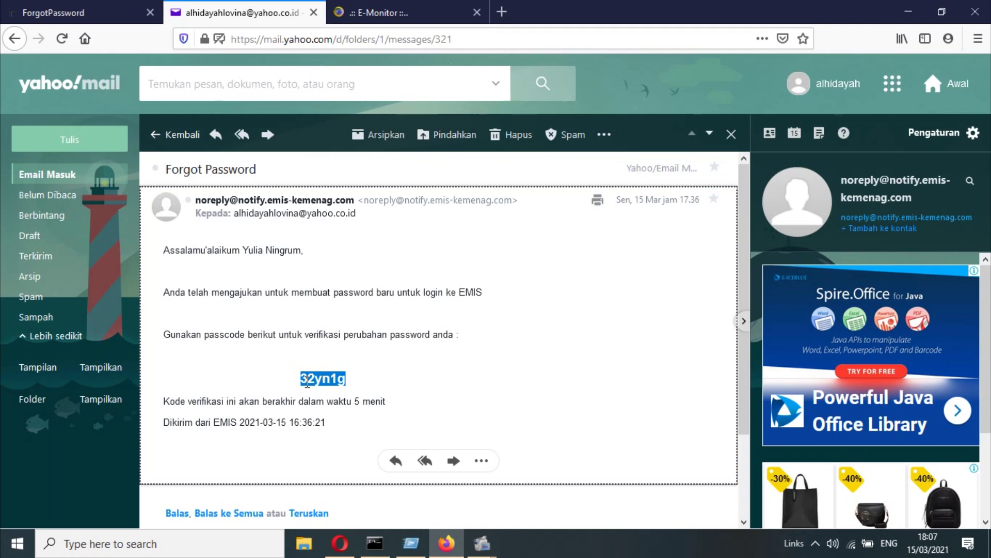
click(77, 11)
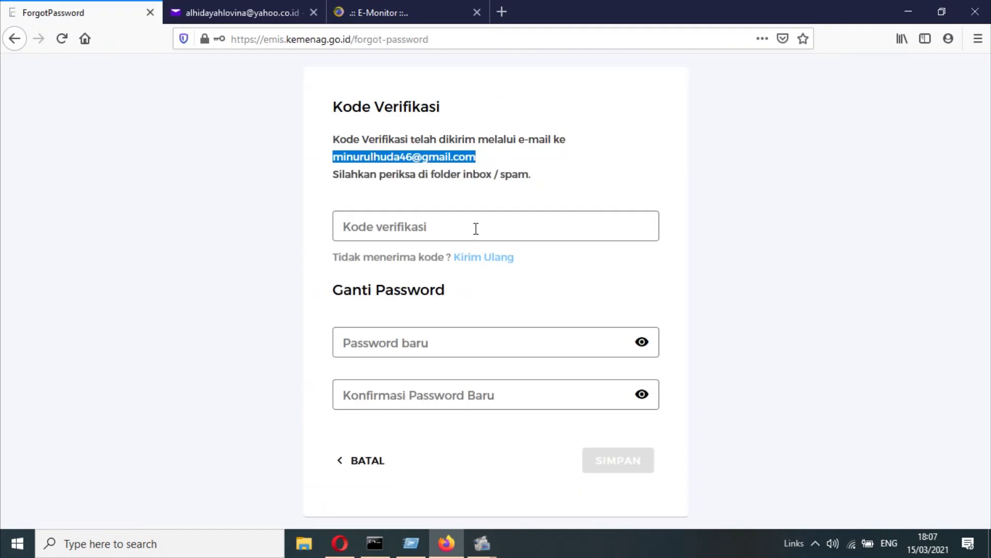
- Paste the verification code into Kode verifikasi, leaving Password baru empty
click(476, 228)
key(ctrl+v)
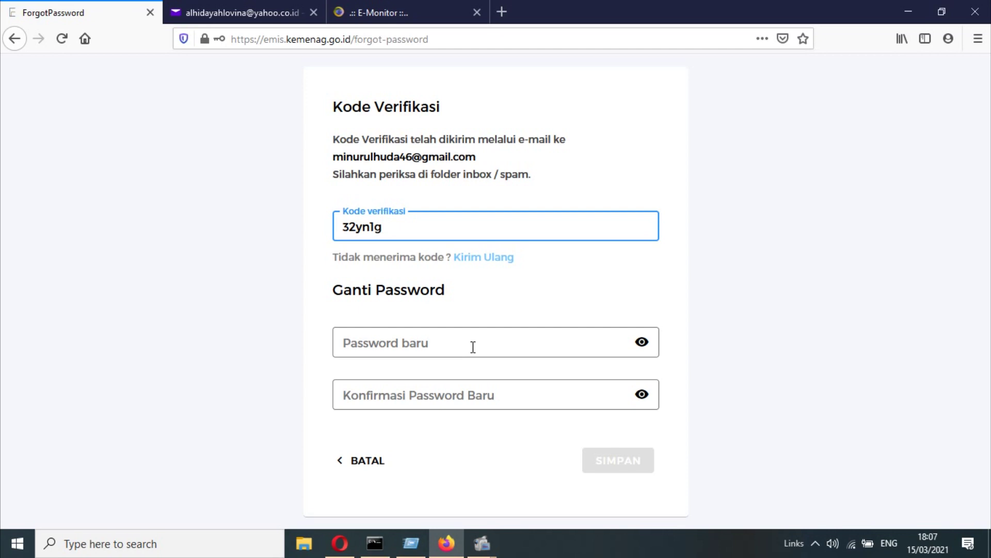
click(473, 347)
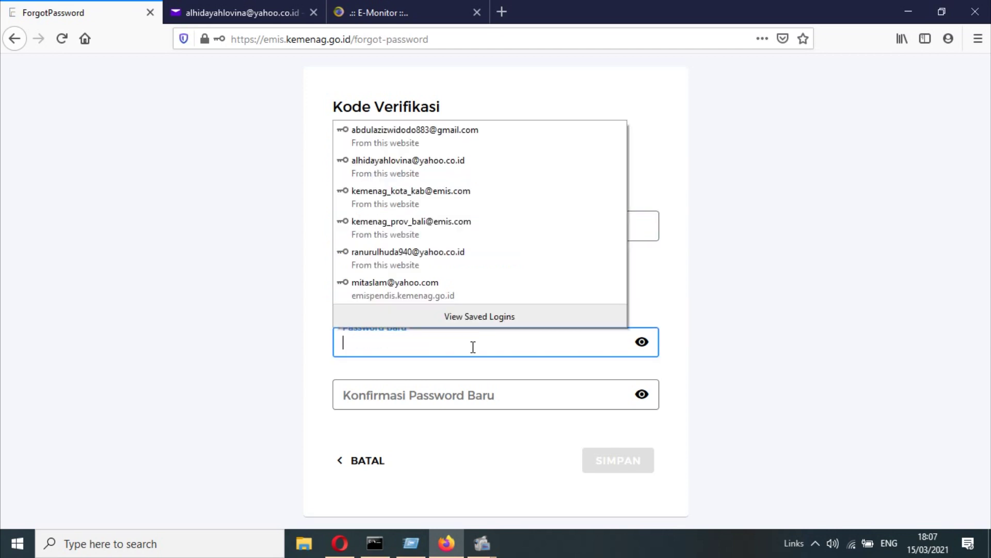
click(805, 348)
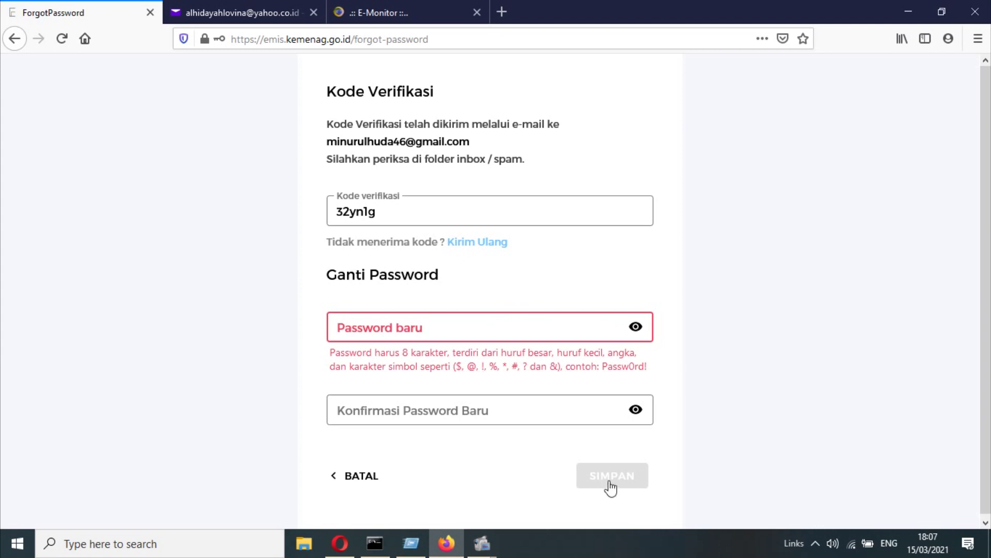
drag(353, 39, 471, 41)
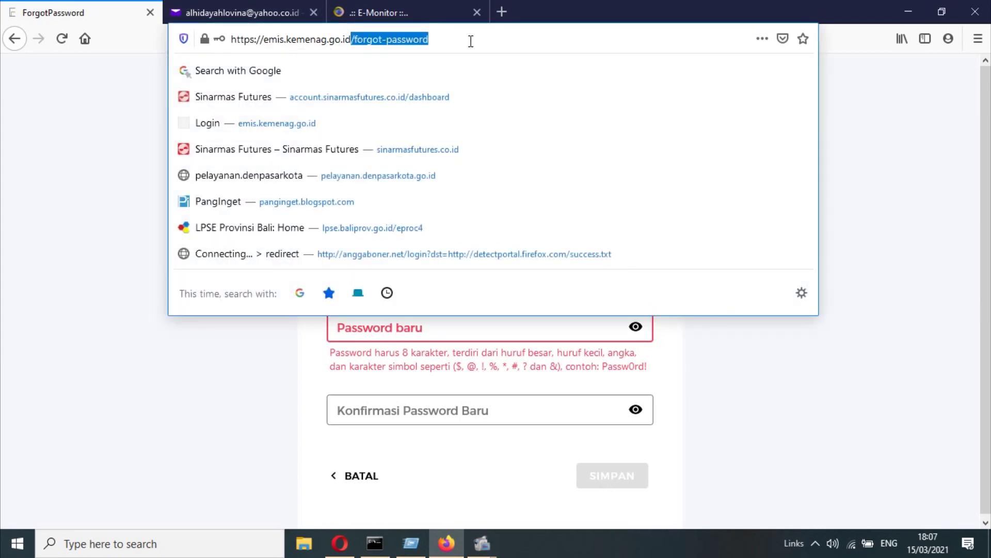
- Reach the login page, autofill the saved account's credentials, and close the E-Monitor Hak Akses form
key(BackSpace)
key(Return)
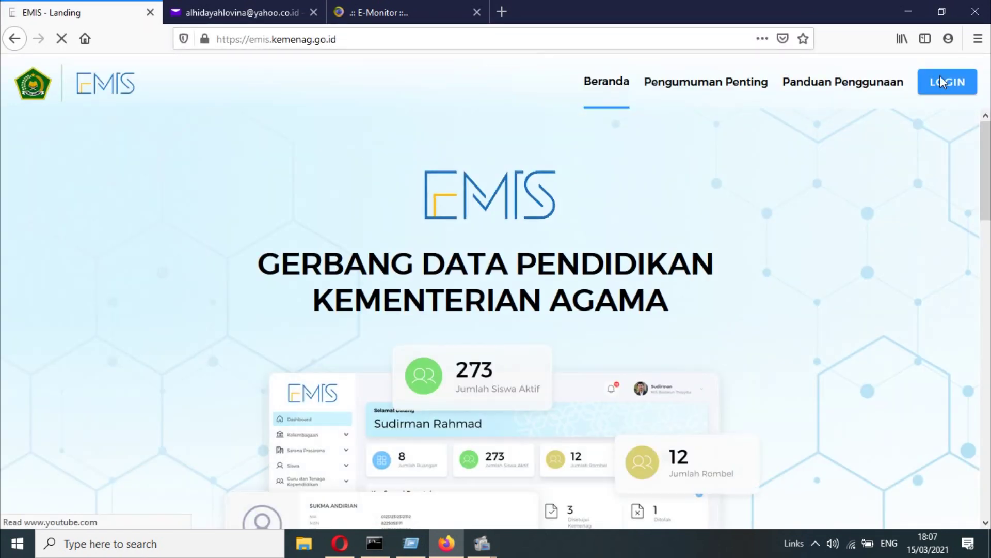
click(940, 76)
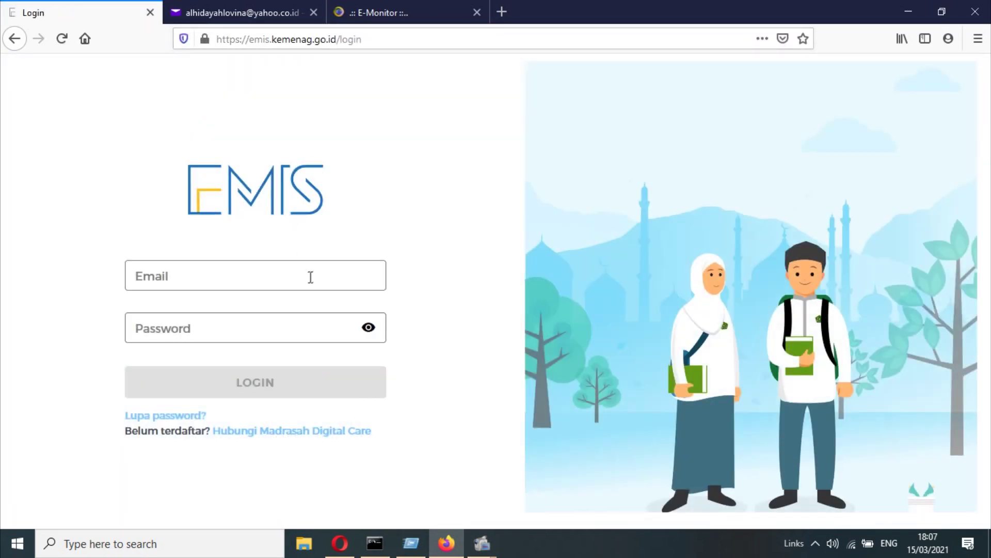
click(274, 280)
click(260, 335)
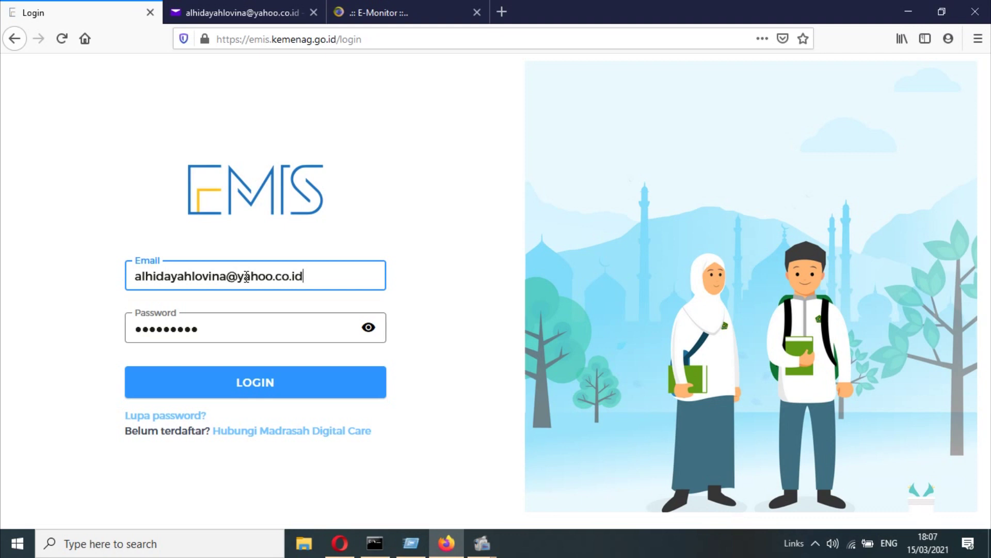
click(444, 8)
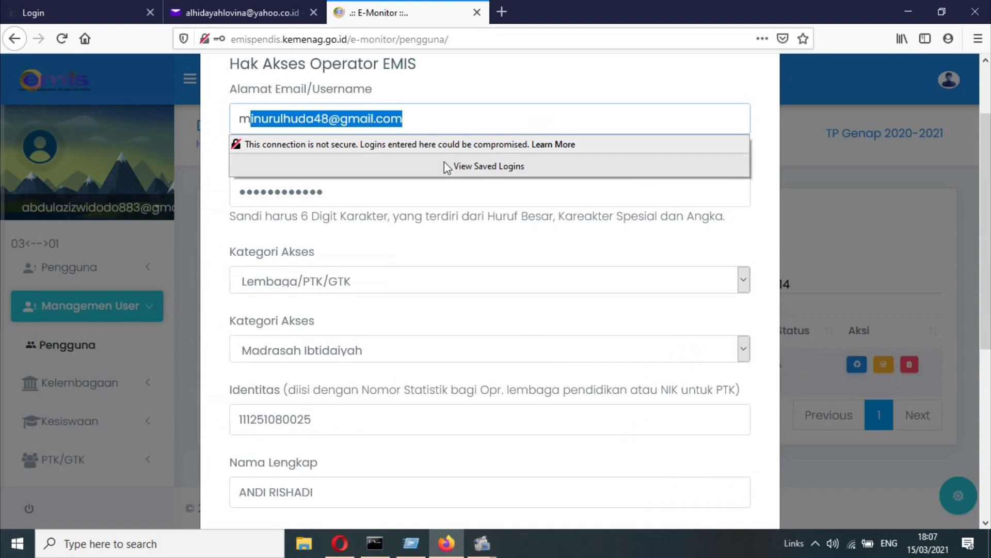
click(880, 167)
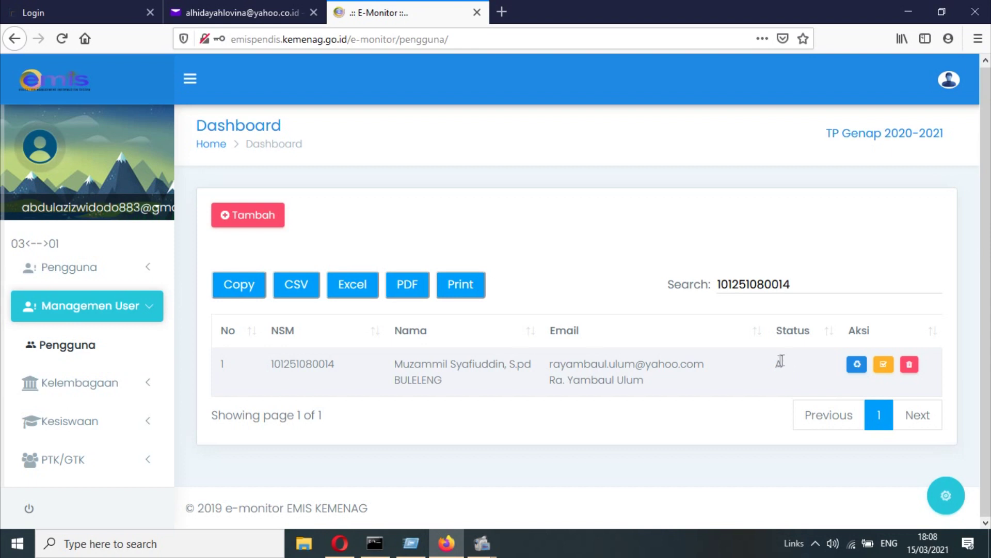
- Check the new account's status in the E-Monitor user table, then return to the login page
drag(774, 366, 783, 364)
click(65, 4)
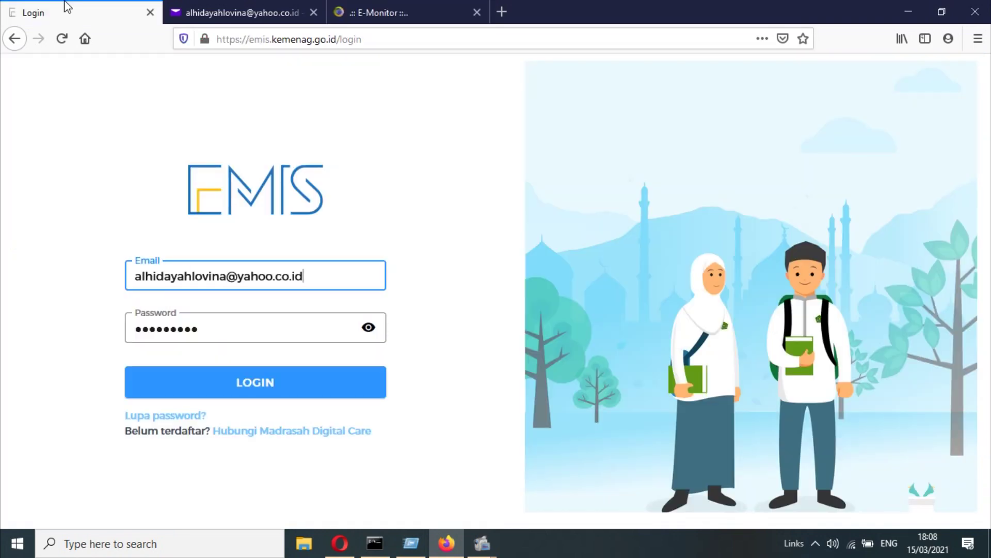
click(368, 5)
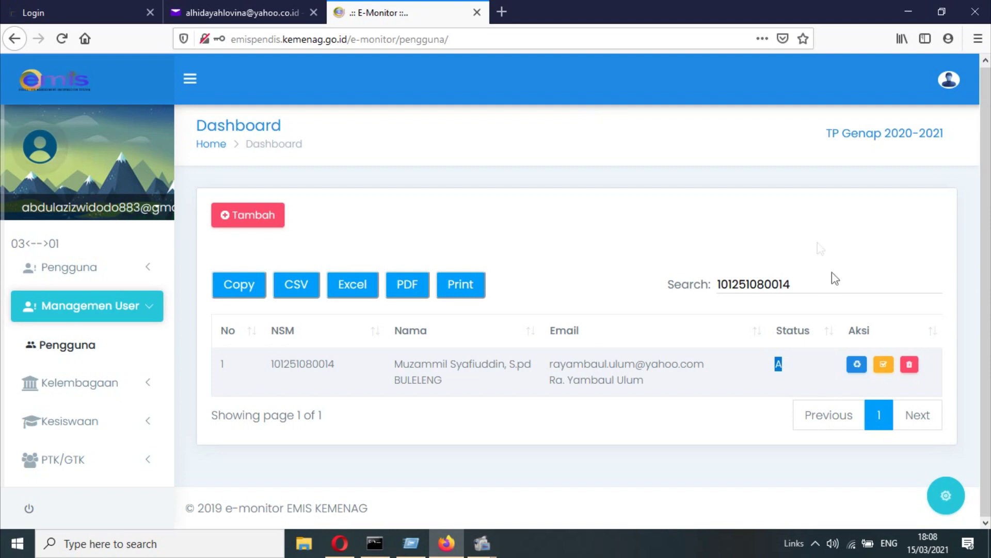
click(793, 362)
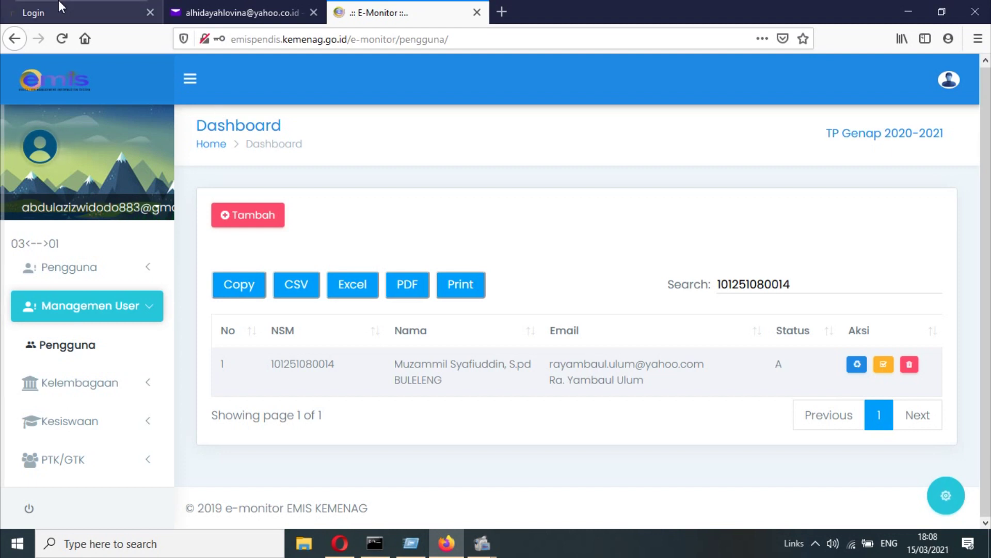
key(ctrl+1)
- After the saved password fails, dismiss the error, retype the new password and submit the login
click(297, 394)
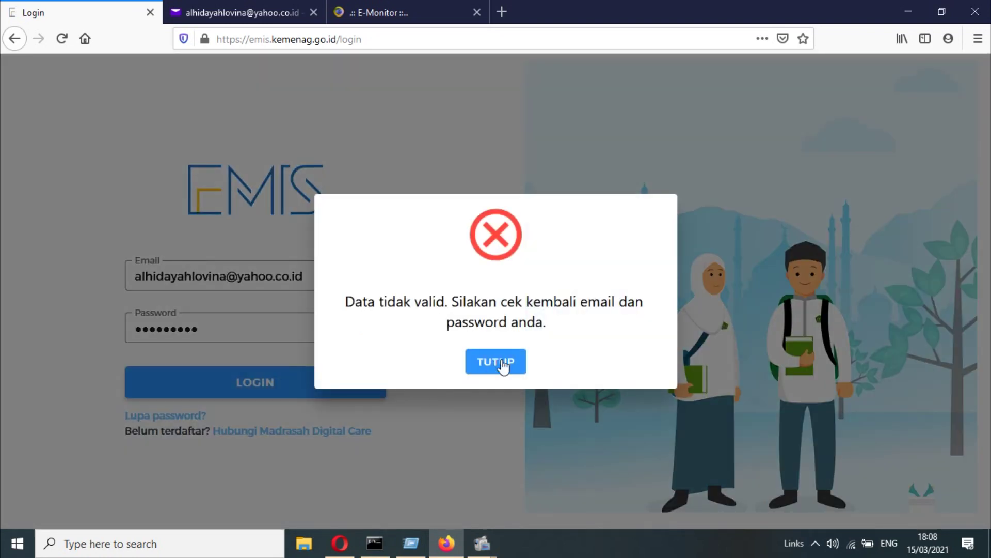
click(498, 360)
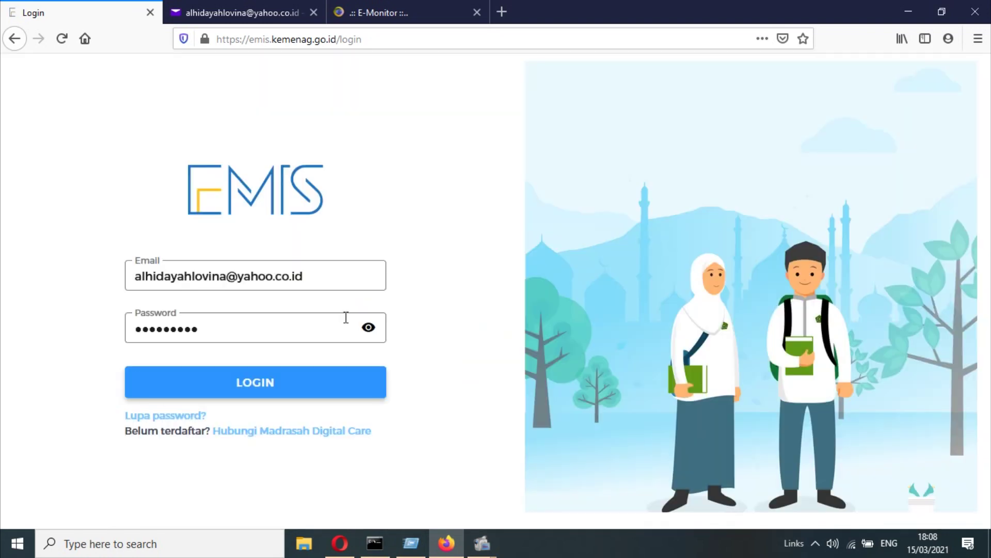
click(303, 328)
key(BackSpace)
key(BackSpace)
key(BackSpace)
key(BackSpace)
key(BackSpace)
key(BackSpace)
key(BackSpace)
key(BackSpace)
key(BackSpace)
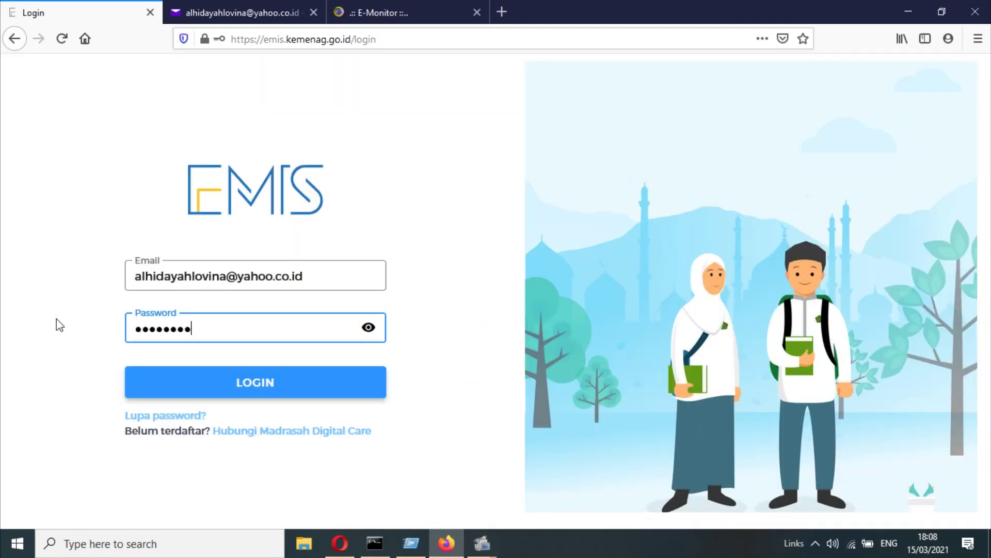
text(••••••••••••)
key(Return)
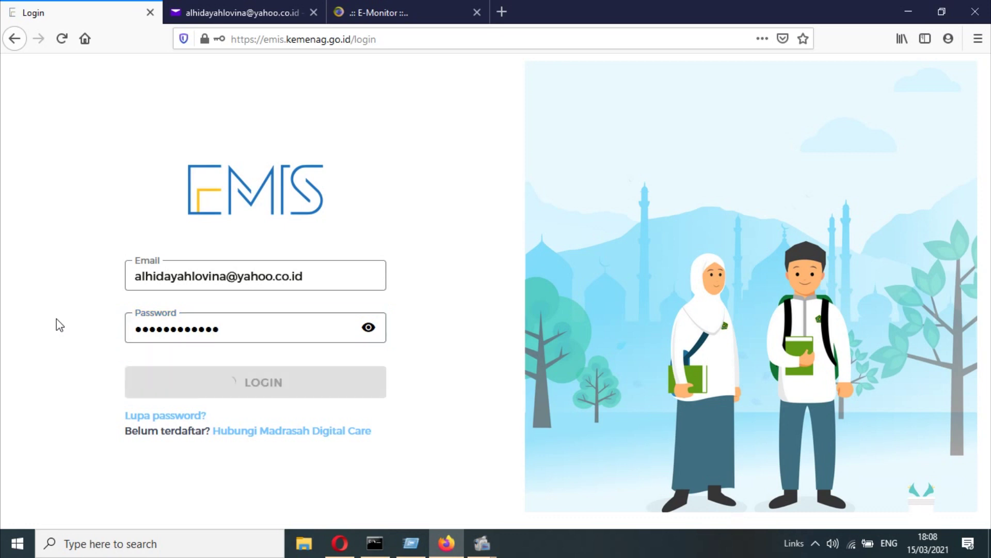